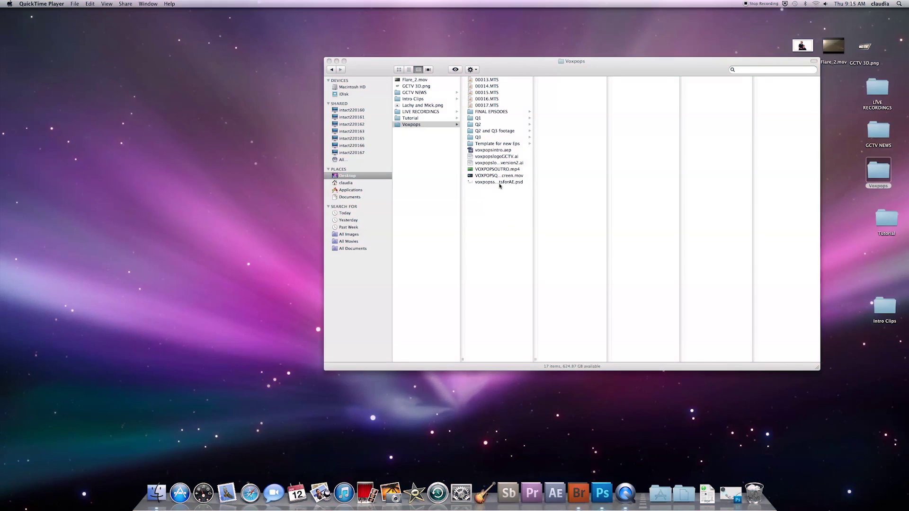
Step: Open voxpopssmarobjectsforAE.psd from the Voxpops folder in Photoshop and check individual smart object layers by hiding and reshowing them
double_click(502, 184)
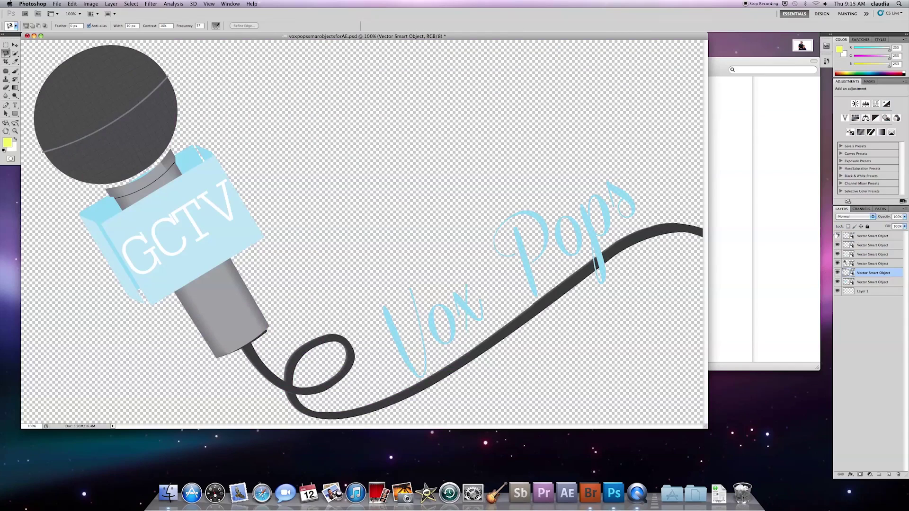
click(837, 254)
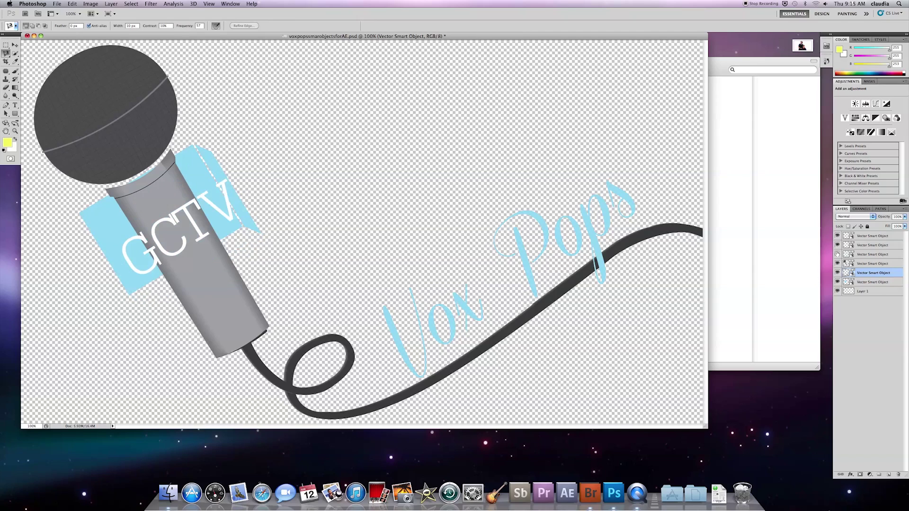
click(837, 255)
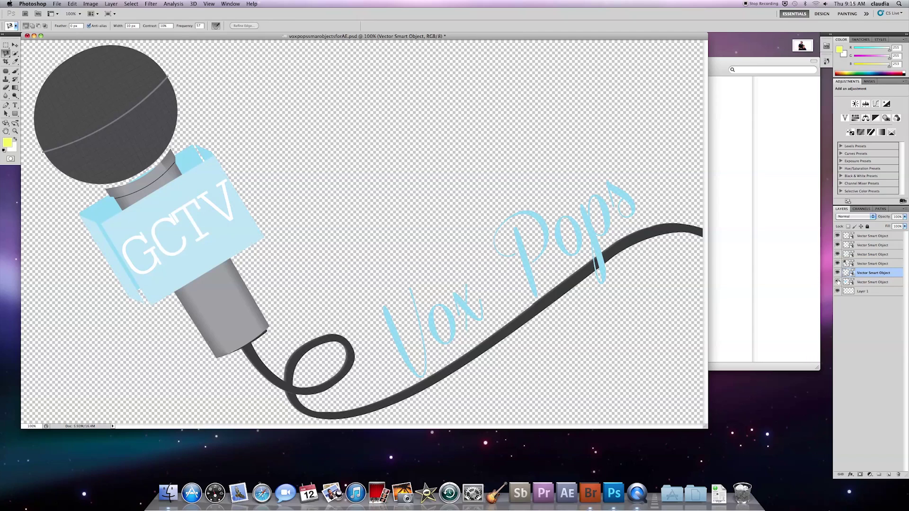
click(837, 282)
click(837, 283)
click(838, 264)
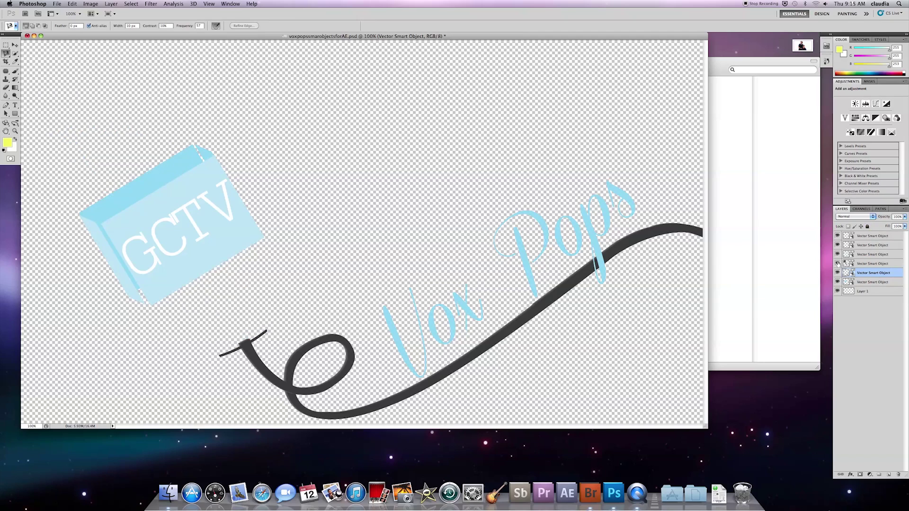
click(838, 264)
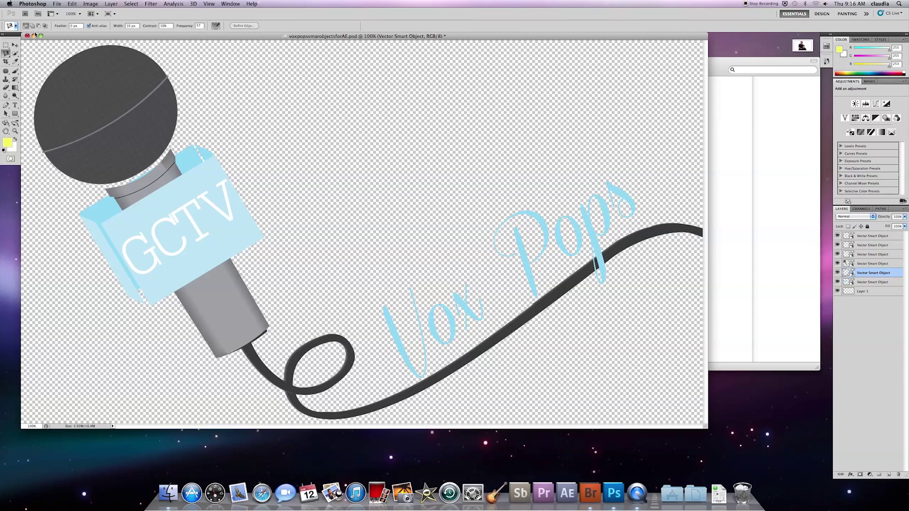
Step: Quit Photoshop, then launch After Effects and dismiss its welcome screen
click(33, 4)
click(42, 72)
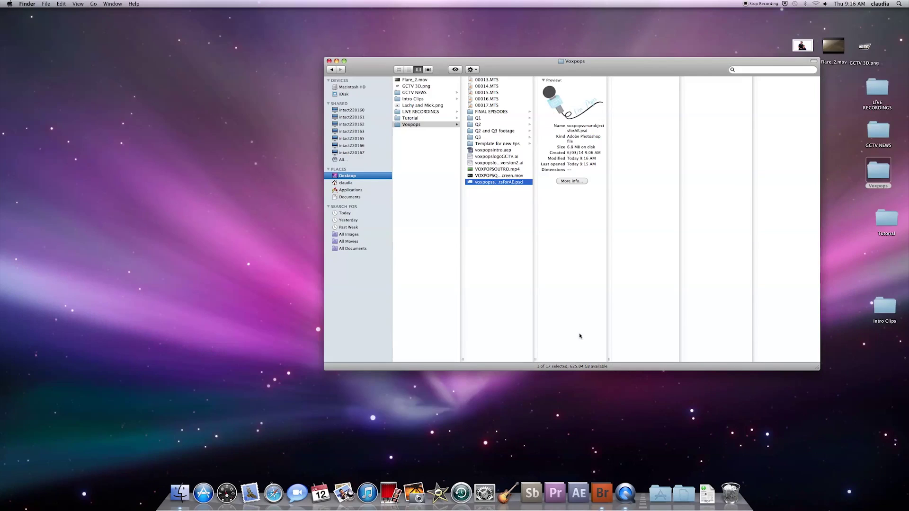
click(586, 493)
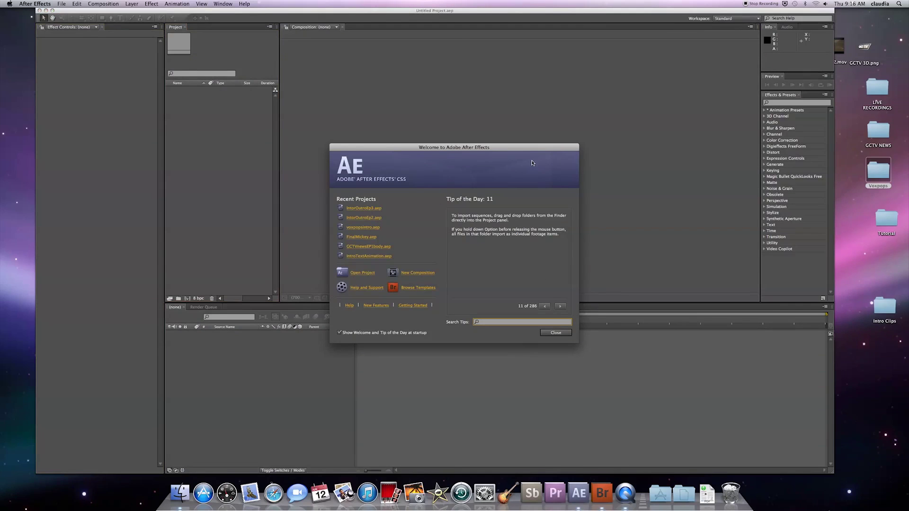
click(558, 333)
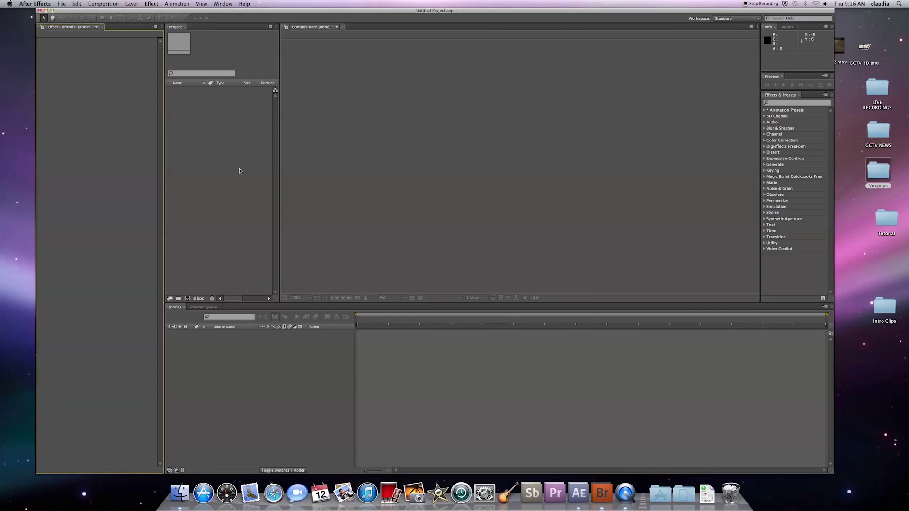
Step: Import voxpopssmarobjectsforAE.psd from the desktop's Voxpops folder as a Composition with Editable Layer Styles and Live Photoshop 3D
double_click(187, 111)
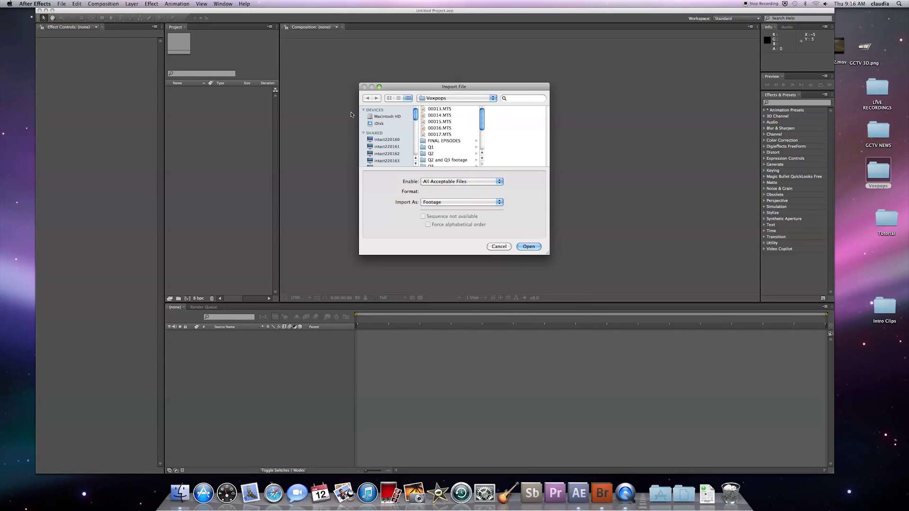
drag(415, 114, 416, 134)
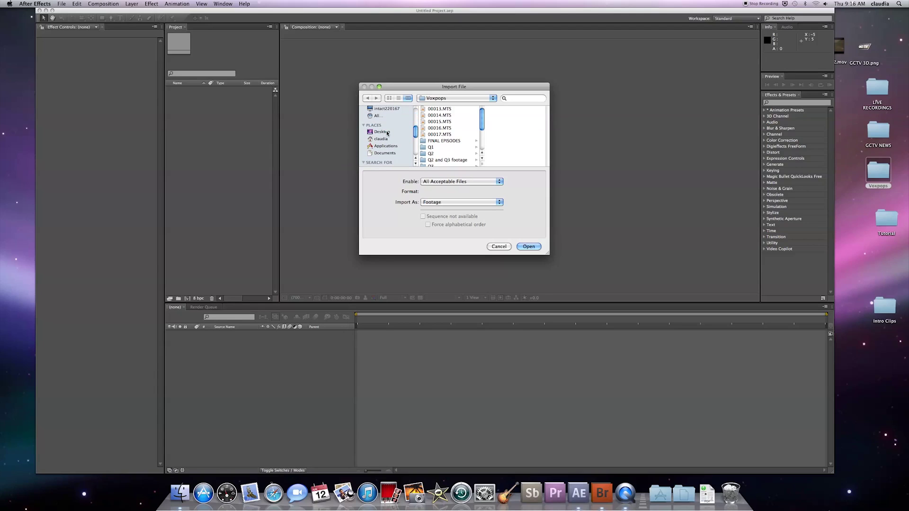
click(384, 132)
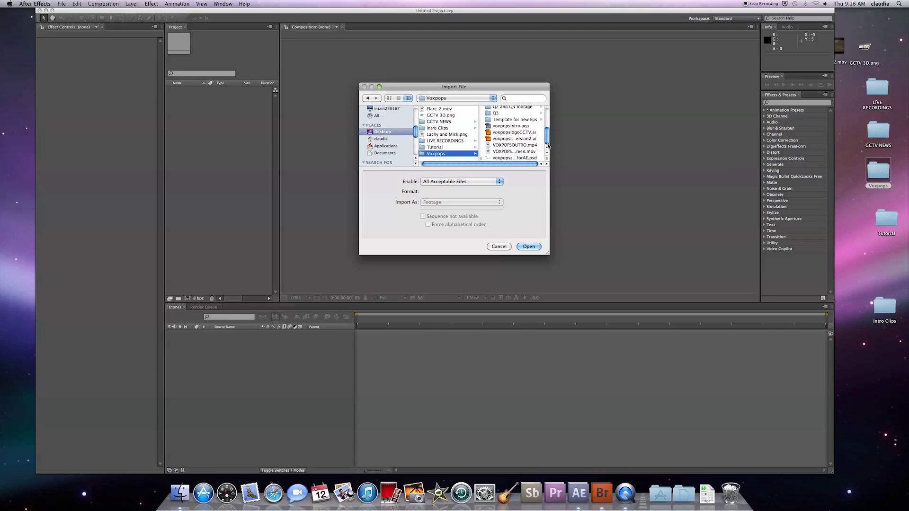
click(515, 159)
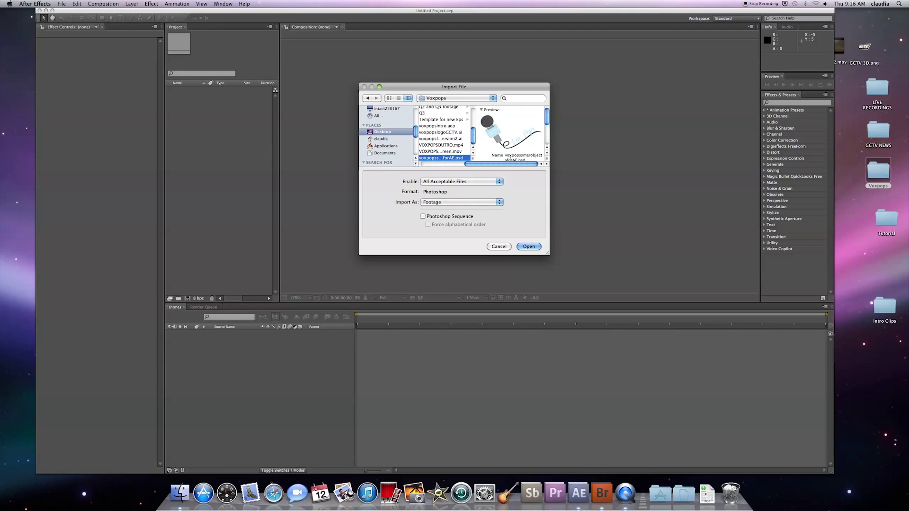
click(529, 247)
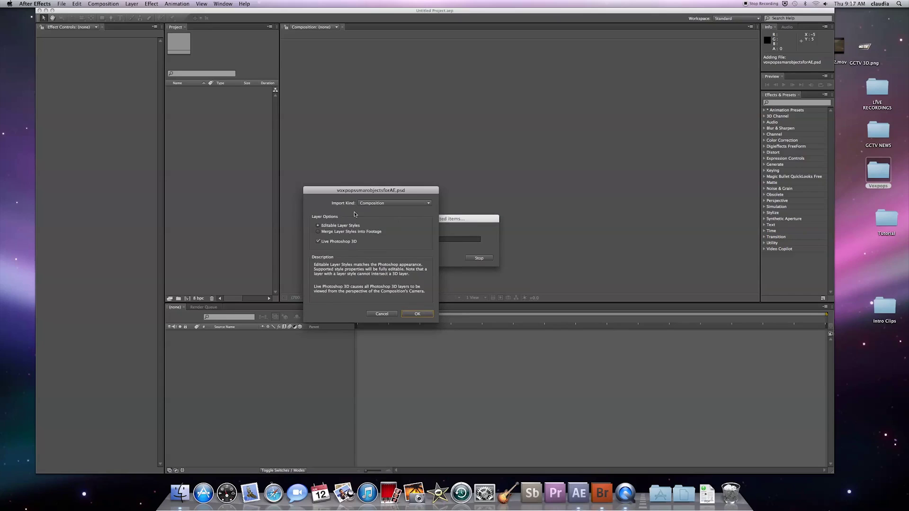
click(429, 204)
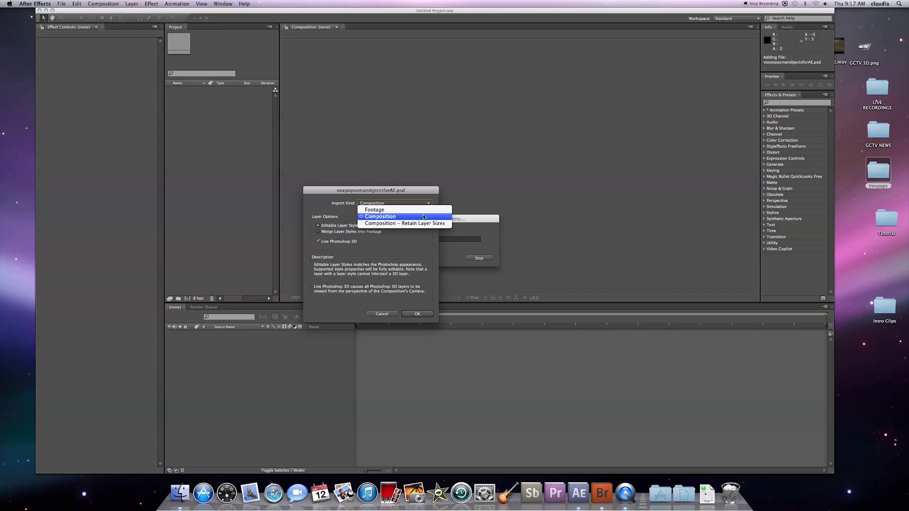
click(383, 218)
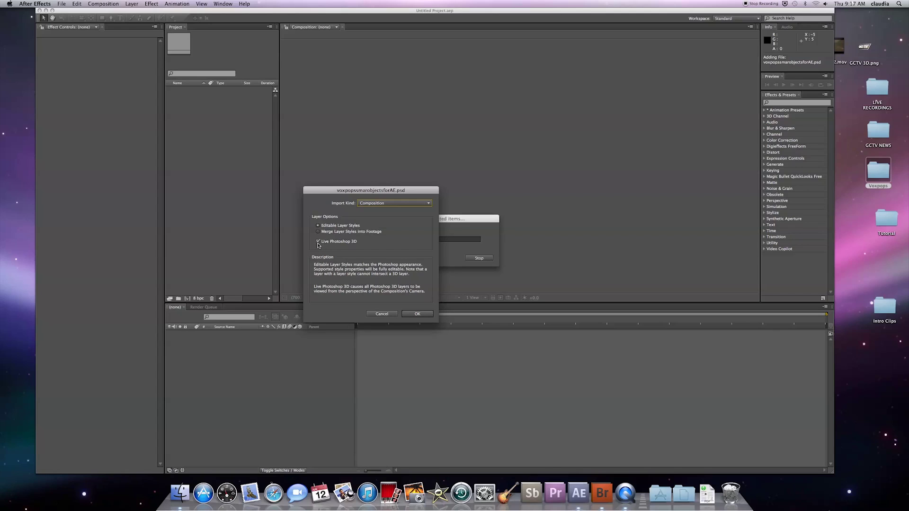
click(418, 314)
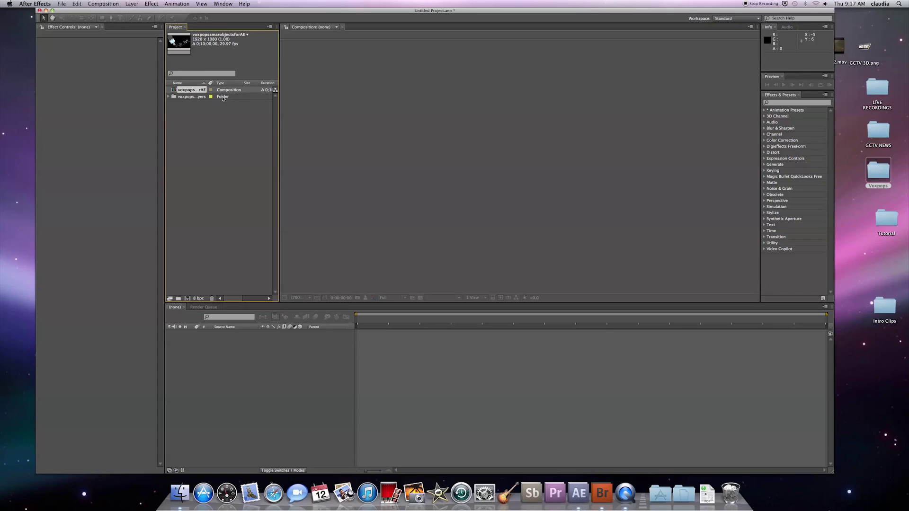
Step: Create a single new composition from the imported layers folder with a still duration of 0:00:02:00, and deselect its layers
click(168, 98)
click(174, 98)
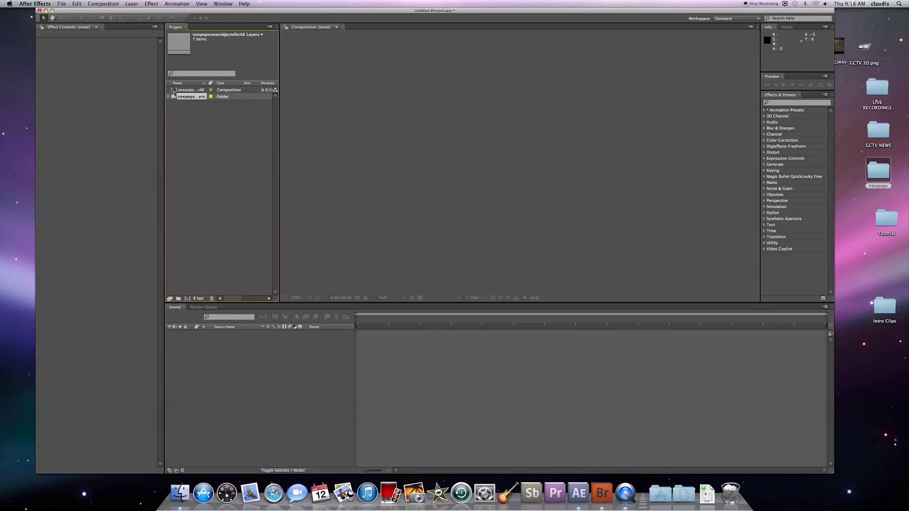
drag(173, 97, 186, 299)
drag(185, 300, 185, 301)
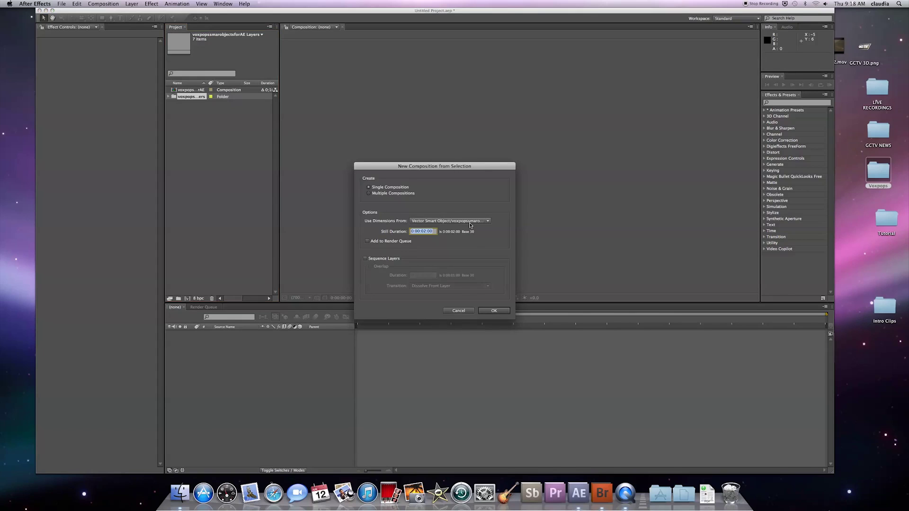
click(494, 311)
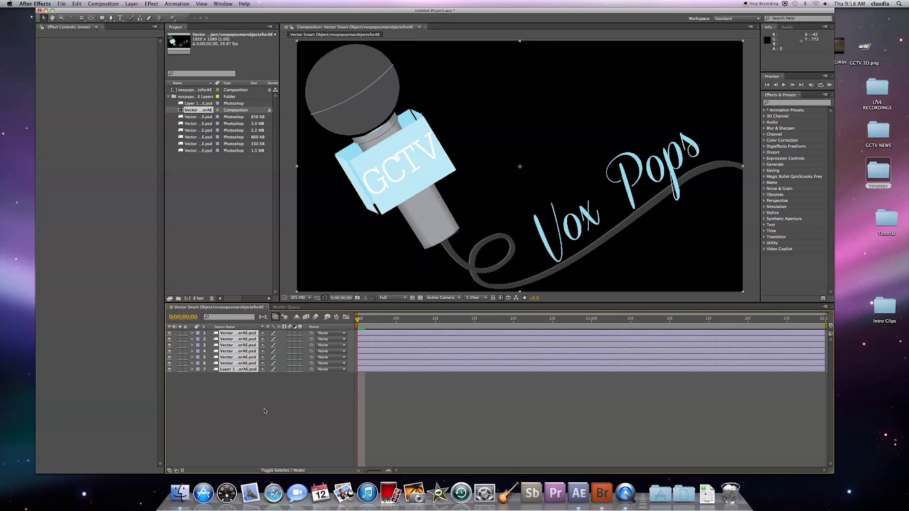
click(251, 400)
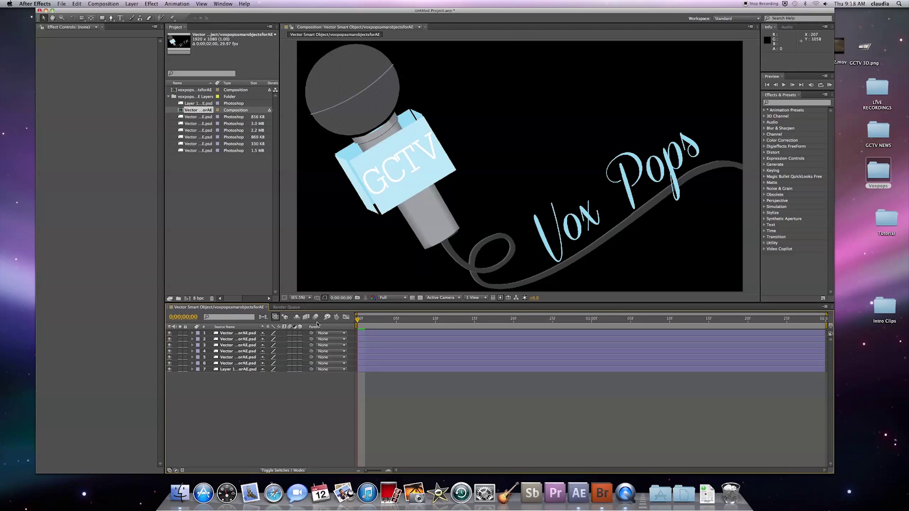
Step: Identify the artwork by toggling layer visibility, leaving layers 1, 2, 3 and 6 hidden so only the microphone and cable show
click(169, 370)
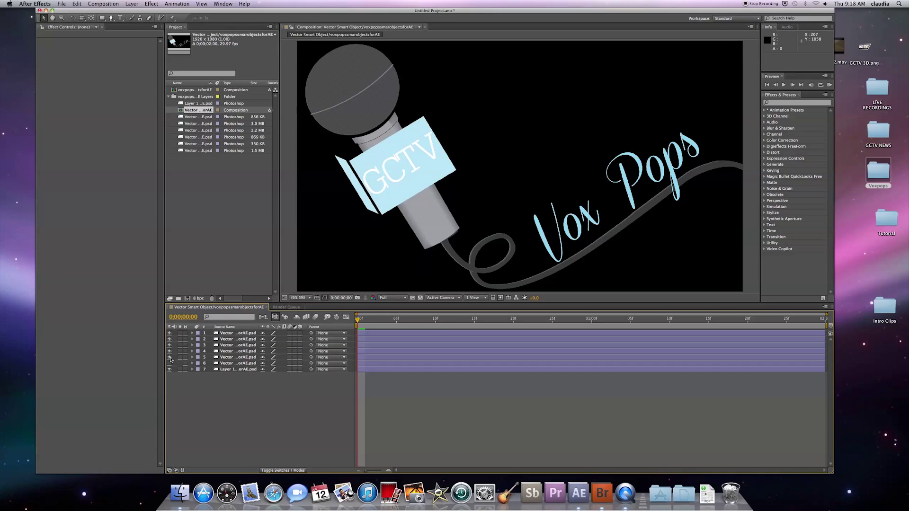
click(169, 358)
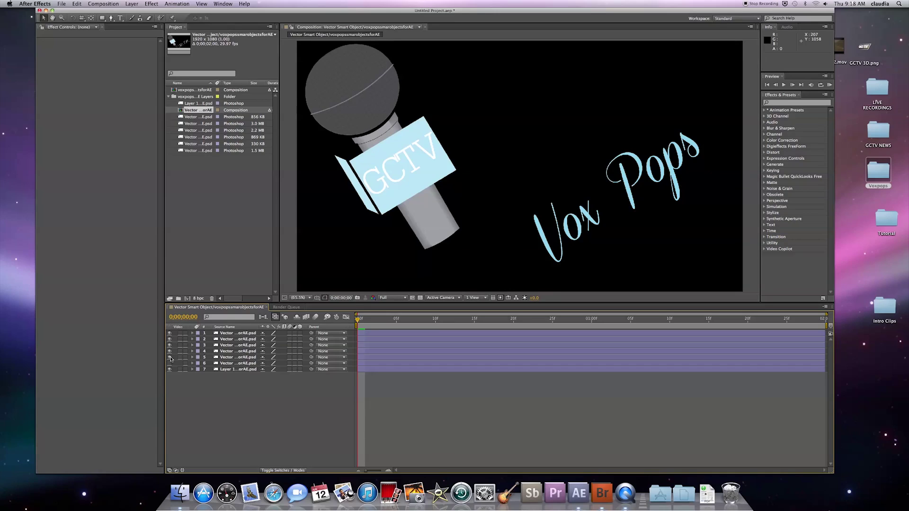
click(169, 357)
click(170, 352)
click(169, 352)
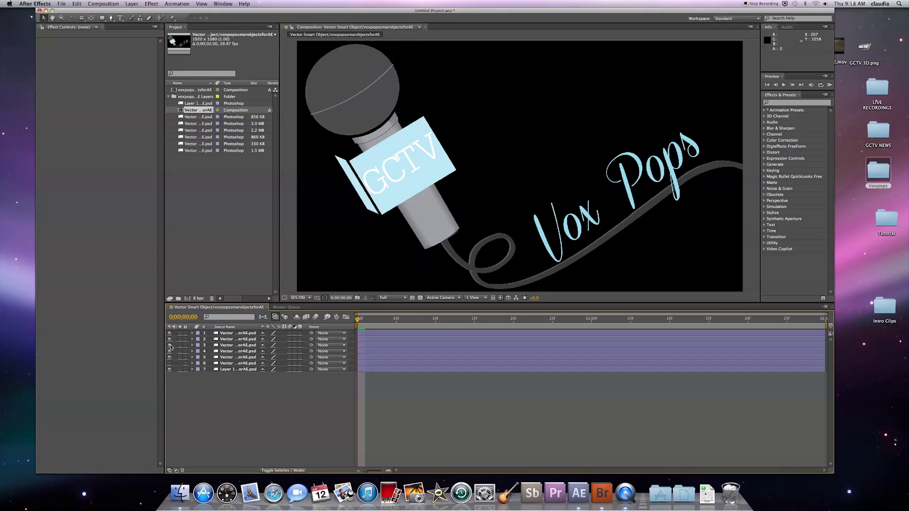
click(169, 345)
click(170, 339)
click(170, 334)
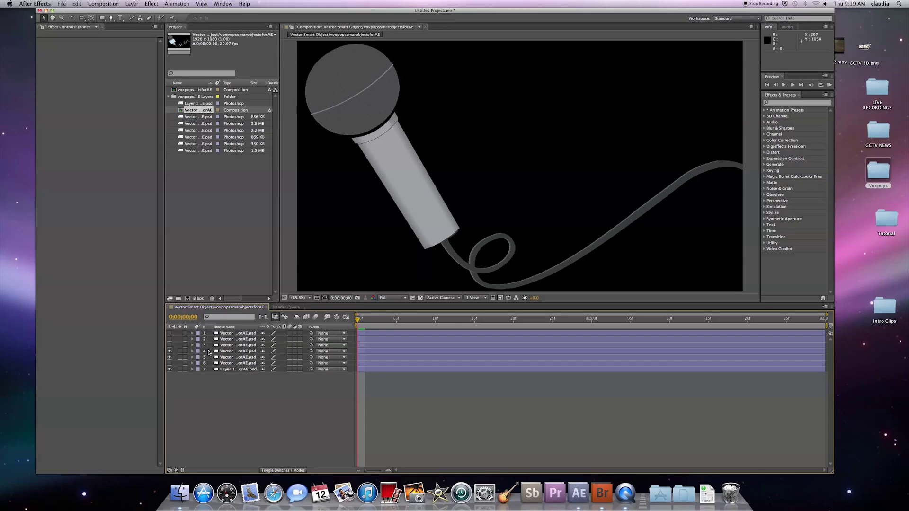
Step: Pre-compose the microphone and cable layers as "Microphone", moving all attributes into it, and check it by toggling its visibility
click(230, 353)
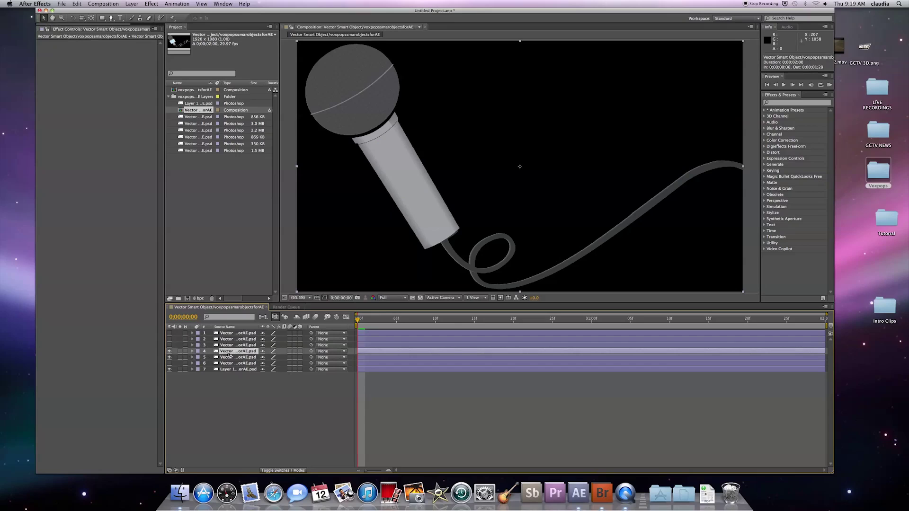
click(222, 357)
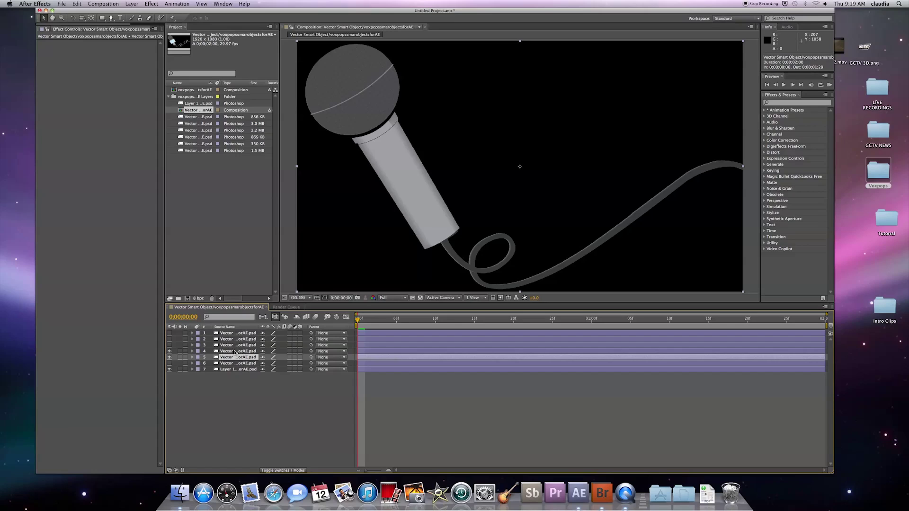
shift+click(235, 353)
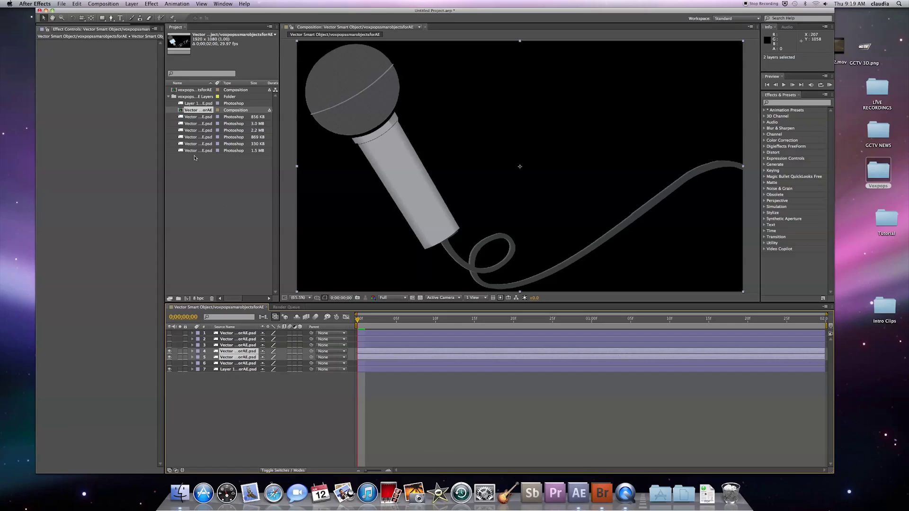
click(133, 4)
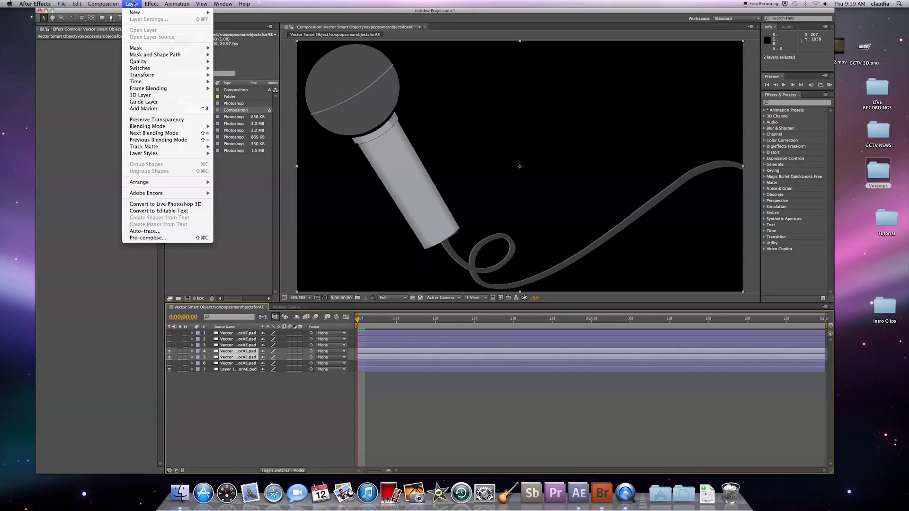
click(155, 238)
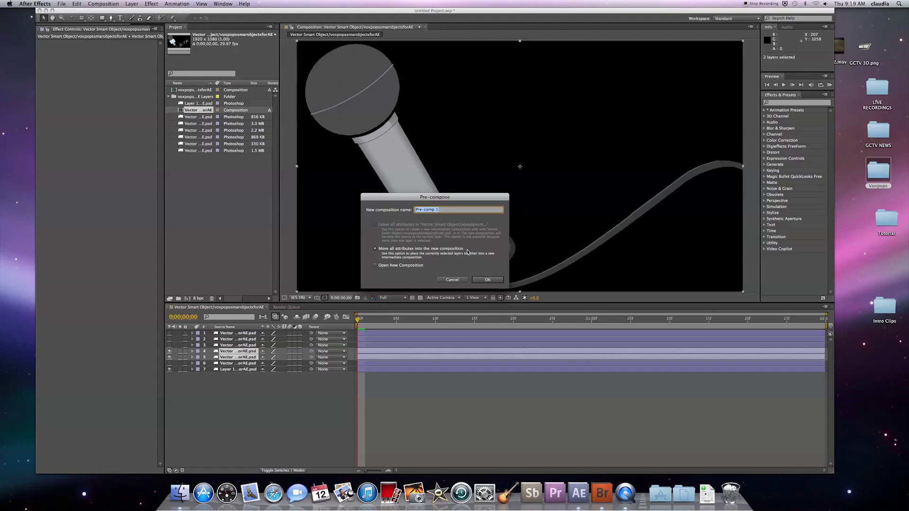
text(Microphone)
click(487, 279)
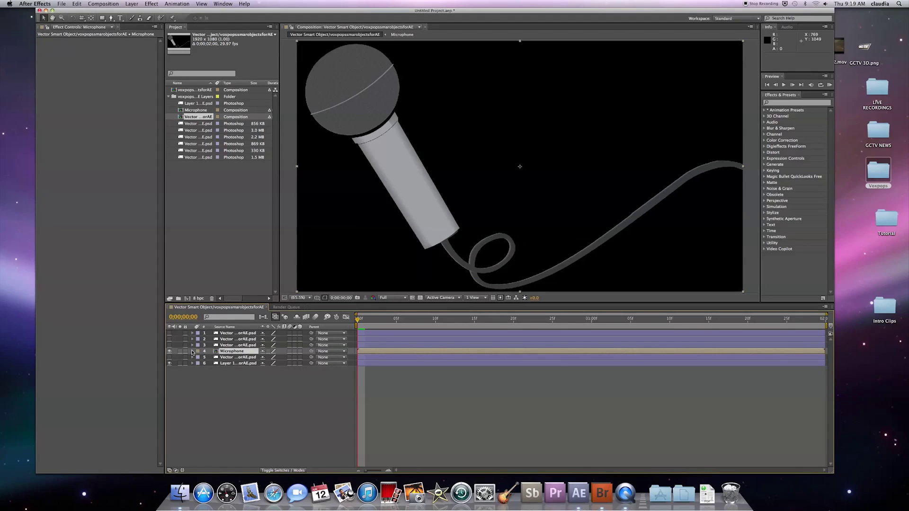
click(169, 352)
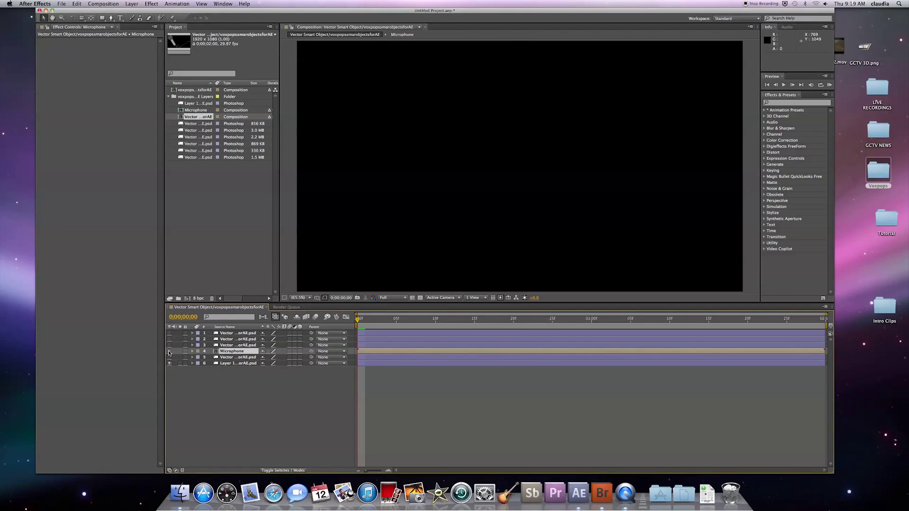
click(169, 351)
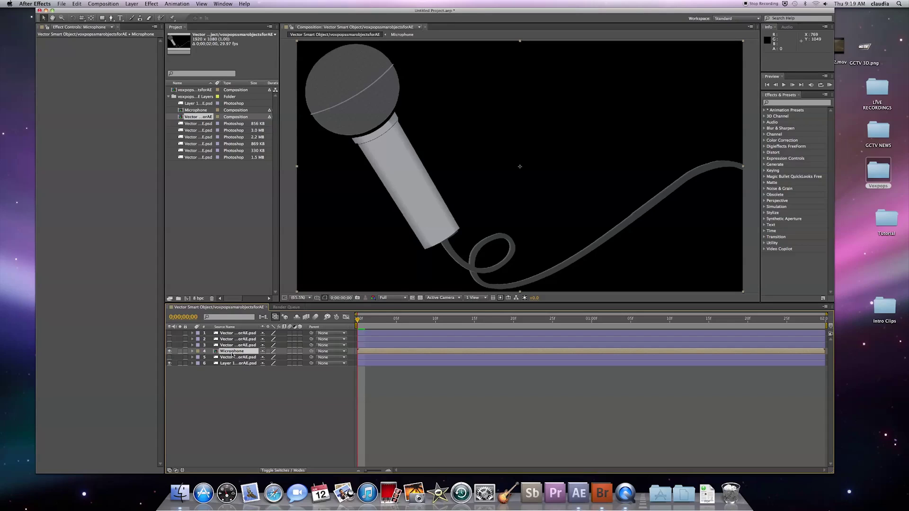
Step: Reveal the Microphone layer's Transform properties and briefly play back the composition from the start
click(192, 351)
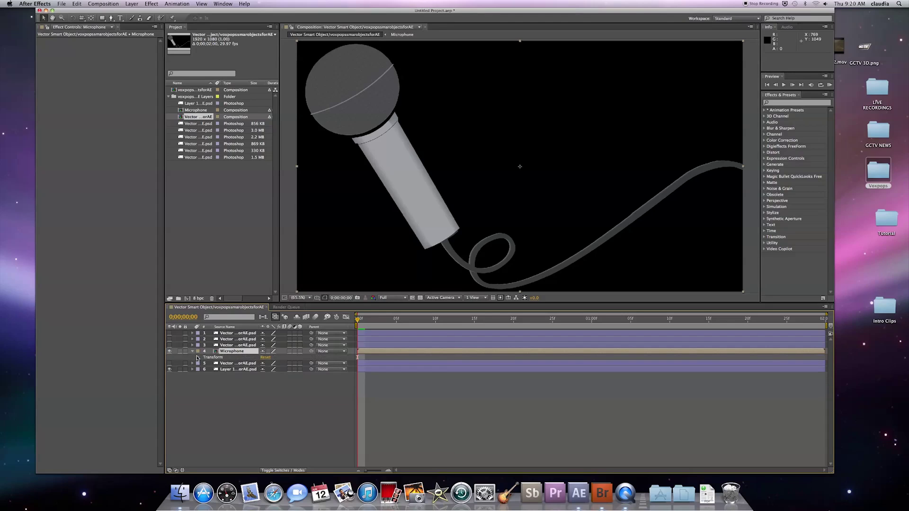
click(198, 358)
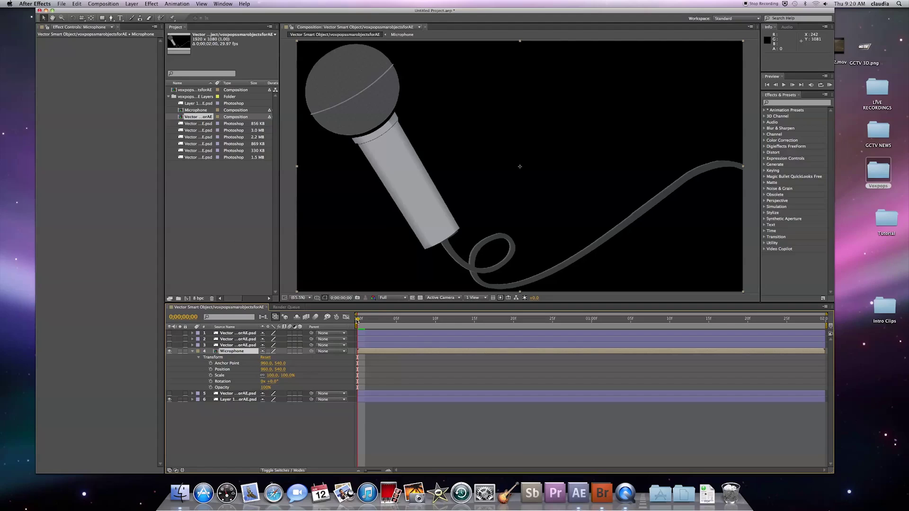
key(space)
key(space)
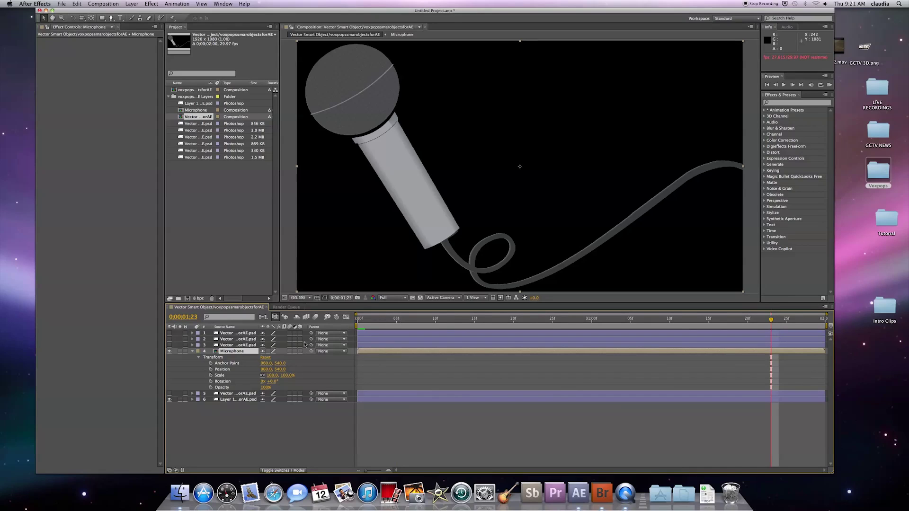
Step: Keyframe the Microphone layer's Position at 0;00;01;23, and at the composition's start set its X value to about 2893, off-screen
click(211, 370)
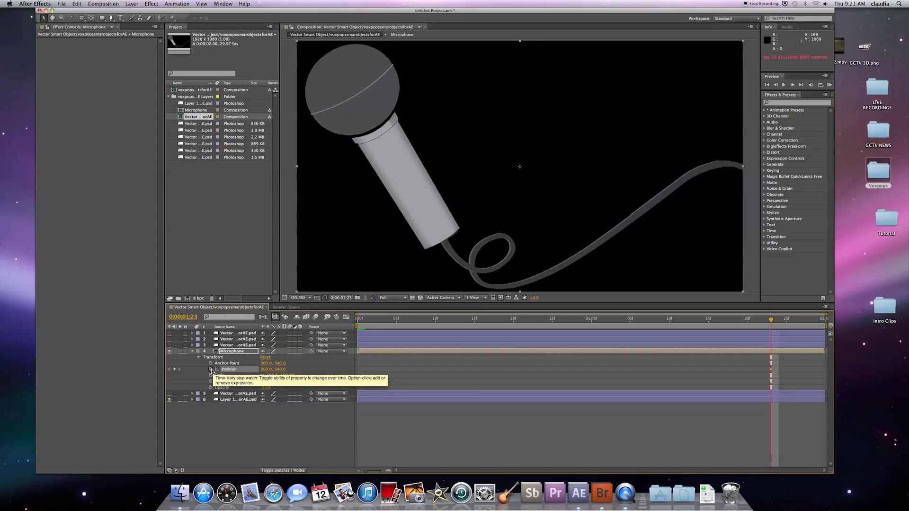
drag(771, 320, 360, 326)
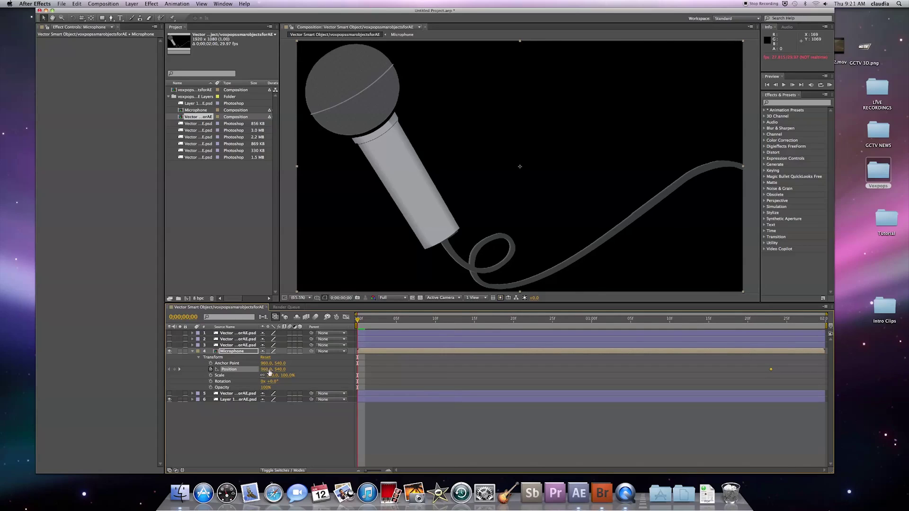
drag(266, 370, 268, 370)
drag(281, 370, 292, 370)
key(super+z)
drag(262, 369, 479, 373)
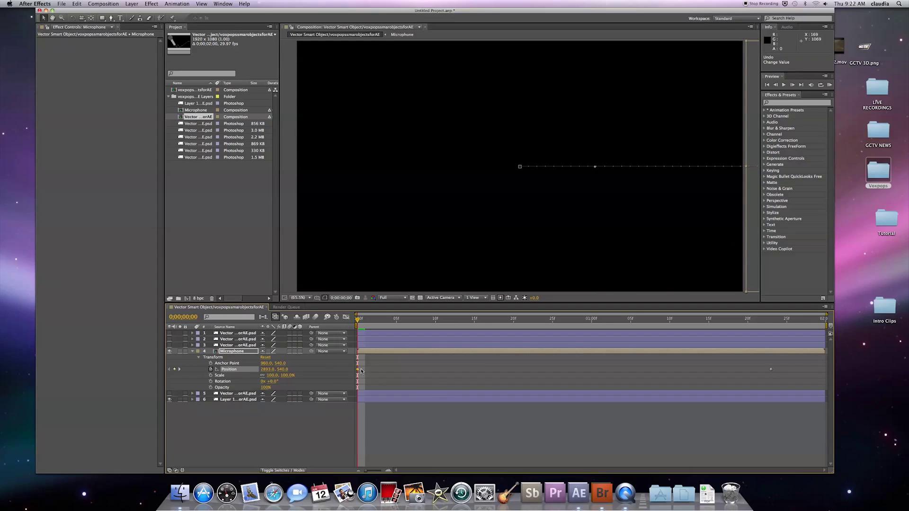
Step: Set the preview resolution to Third and play back the microphone's slide-in from the composition's start
mouse_move(358, 371)
click(773, 320)
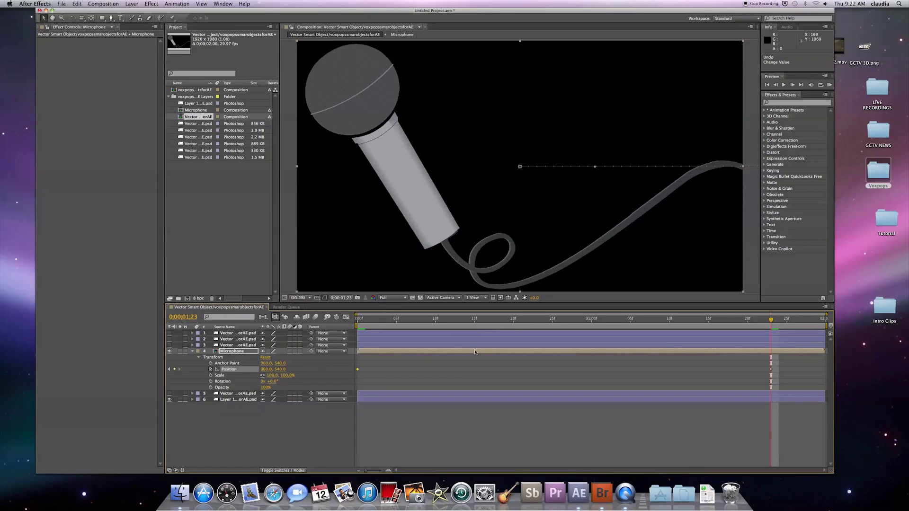
drag(771, 316, 356, 318)
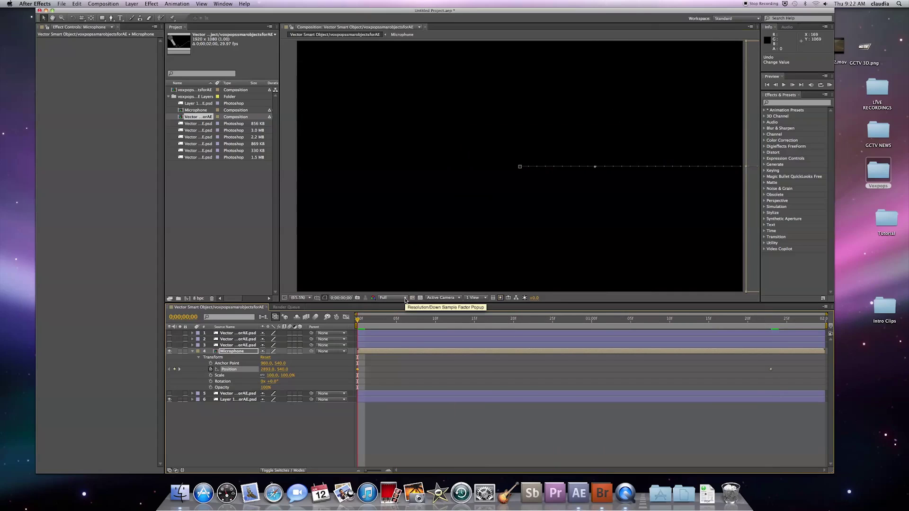
click(405, 299)
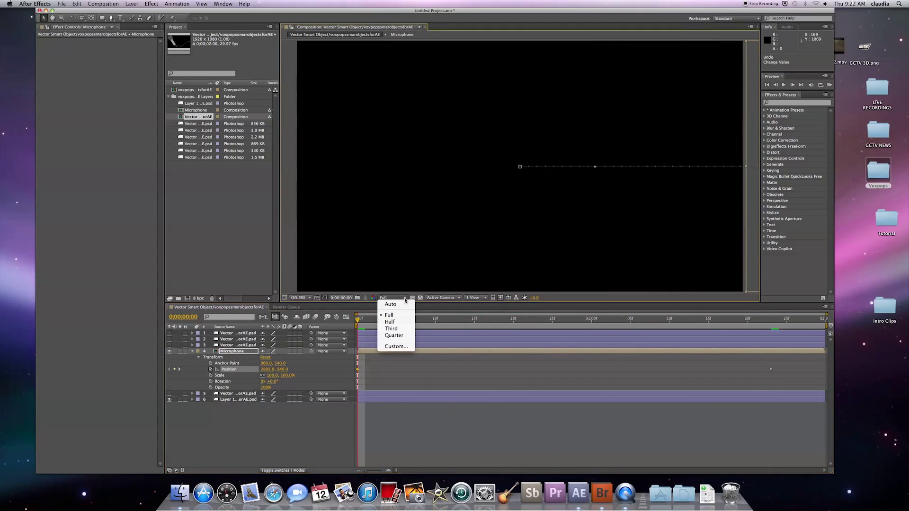
click(401, 330)
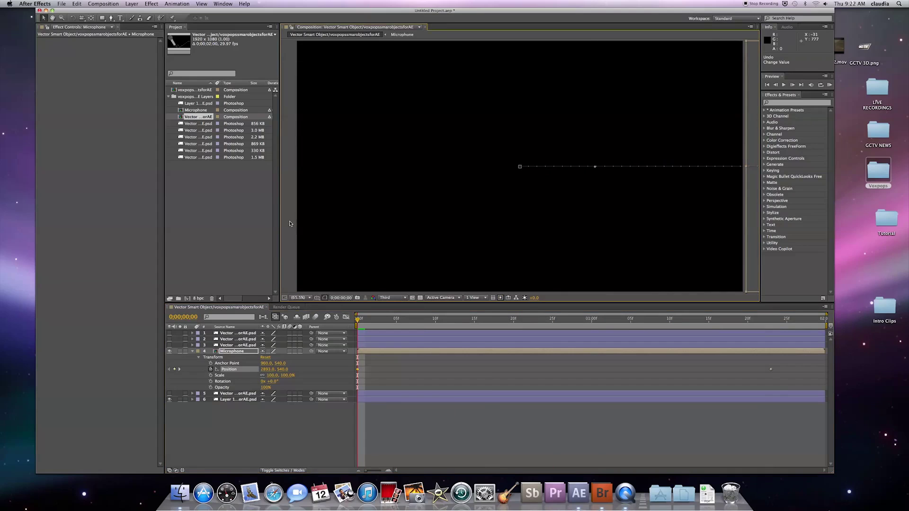
key(space)
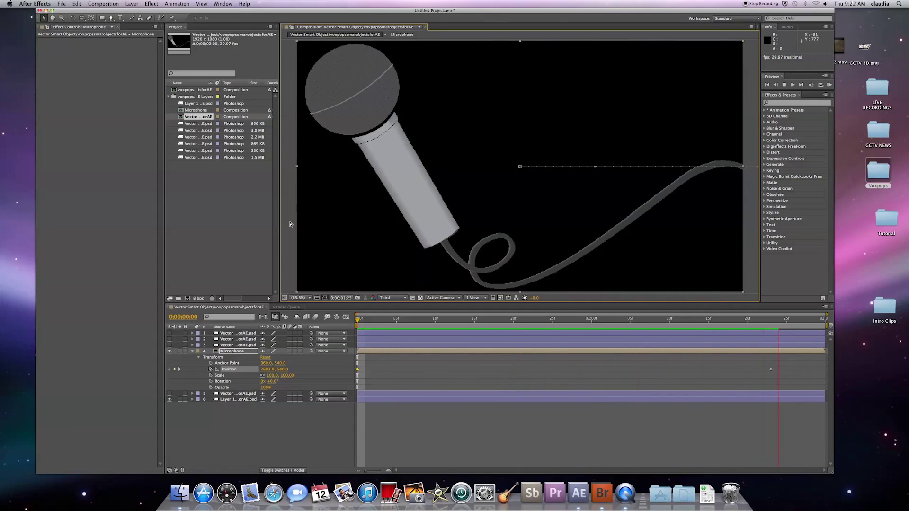
key(space)
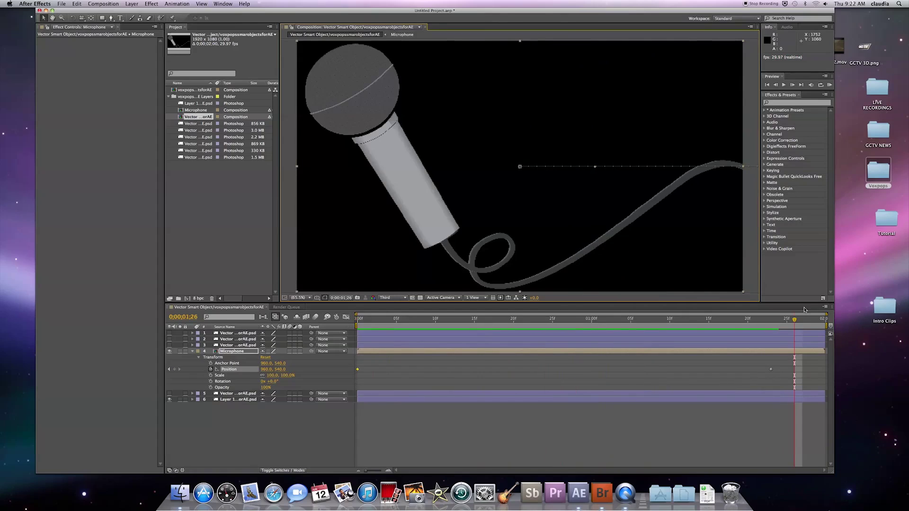
Step: Move the microphone's final Position keyframe to 0;00;00;14, play back the faster slide-in, and set the current time to that keyframe
click(771, 370)
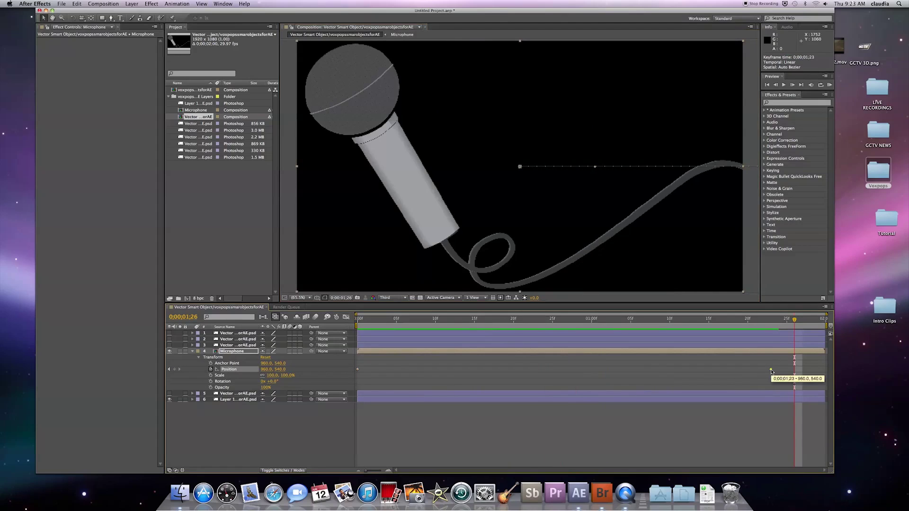
drag(771, 371, 465, 365)
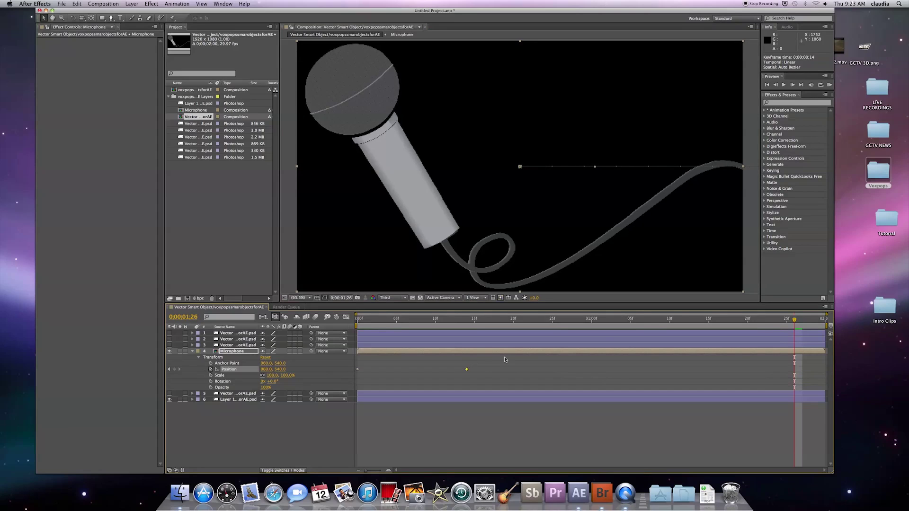
drag(795, 321, 316, 321)
key(space)
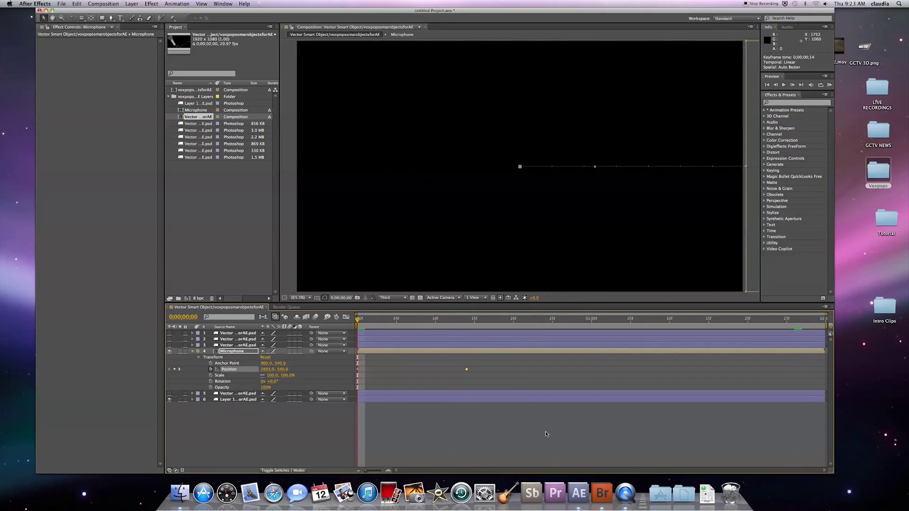
key(space)
drag(493, 323, 468, 334)
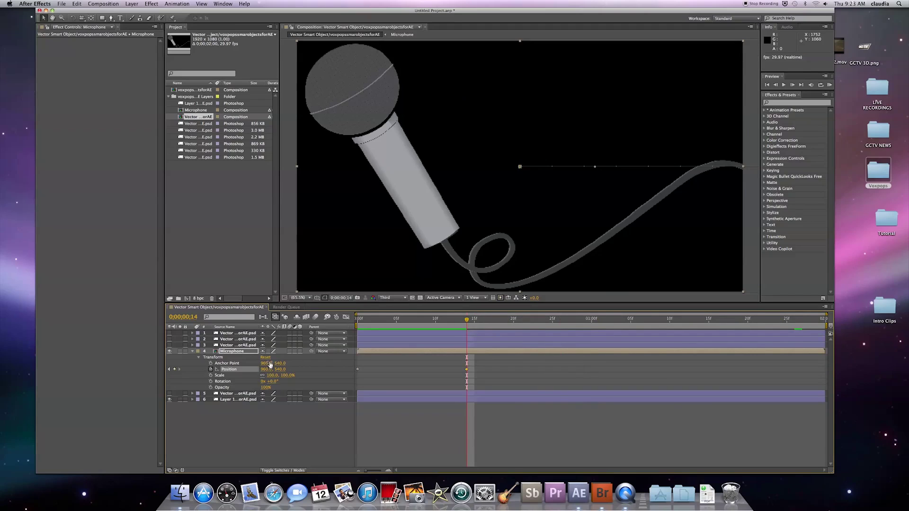
Step: Collapse the Microphone layer's properties and toggle the visibility of layers 5 and 3 to identify the blue box parts
click(192, 351)
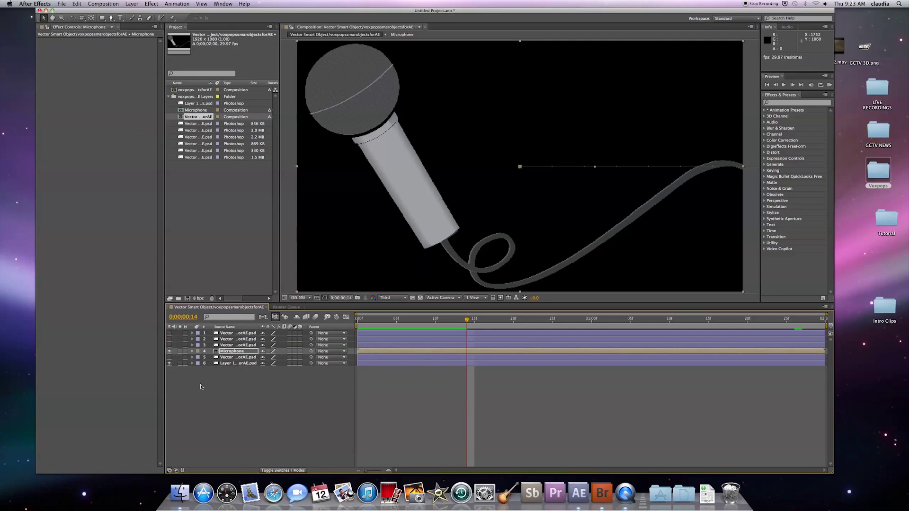
click(170, 357)
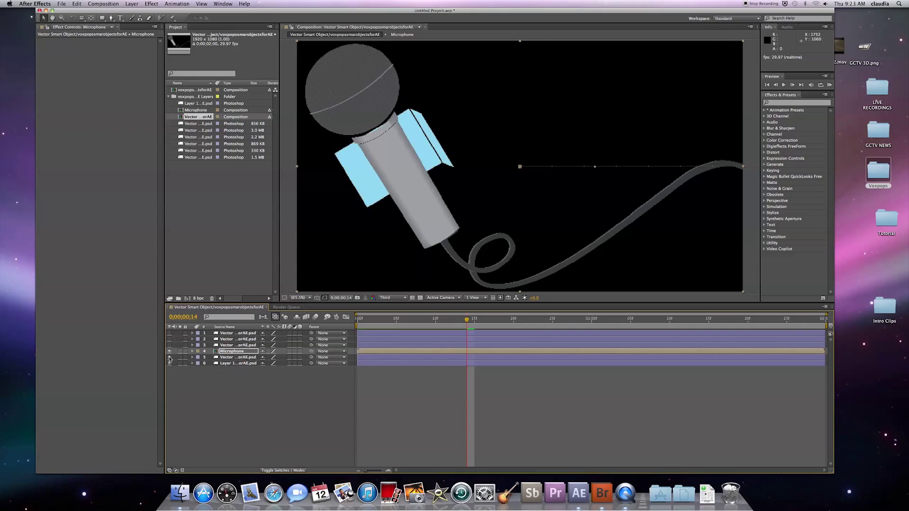
click(170, 357)
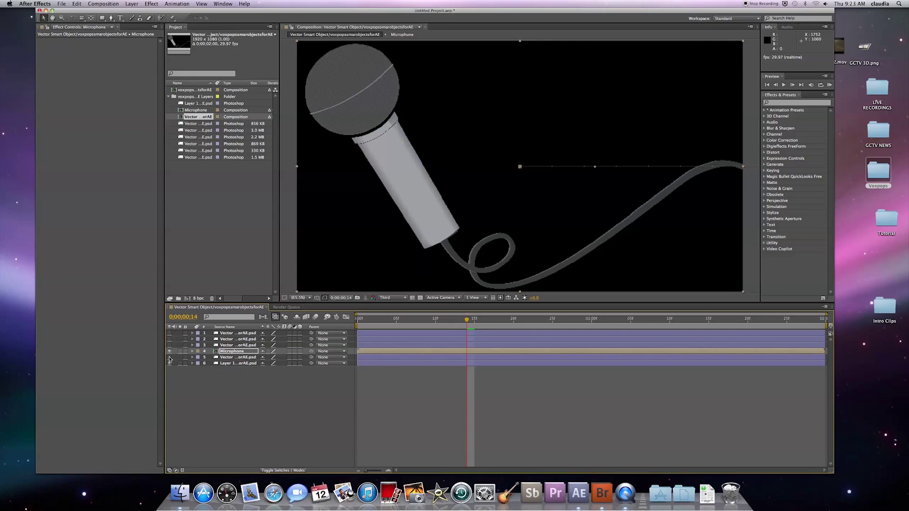
click(169, 358)
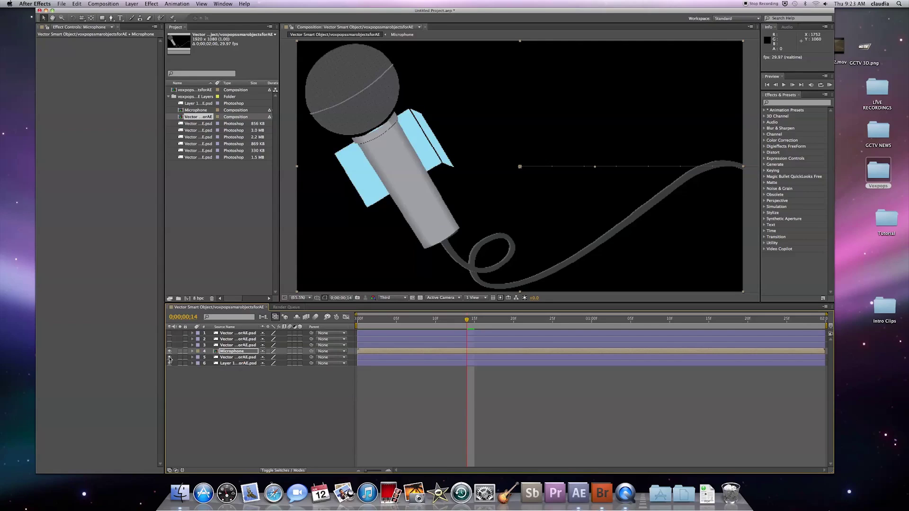
click(169, 358)
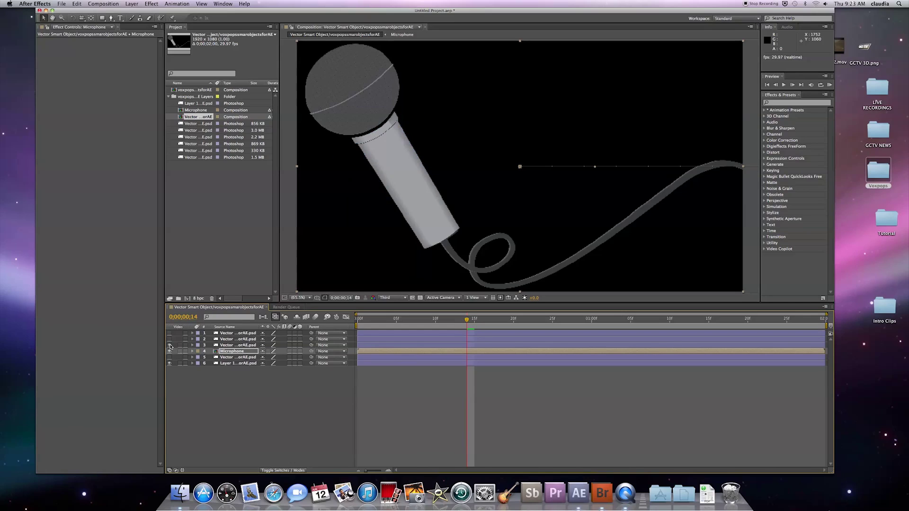
click(169, 345)
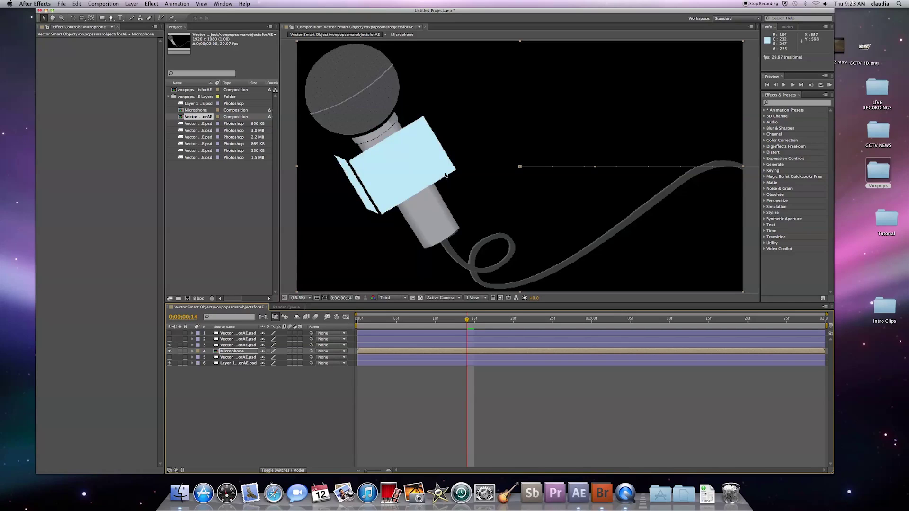
click(170, 346)
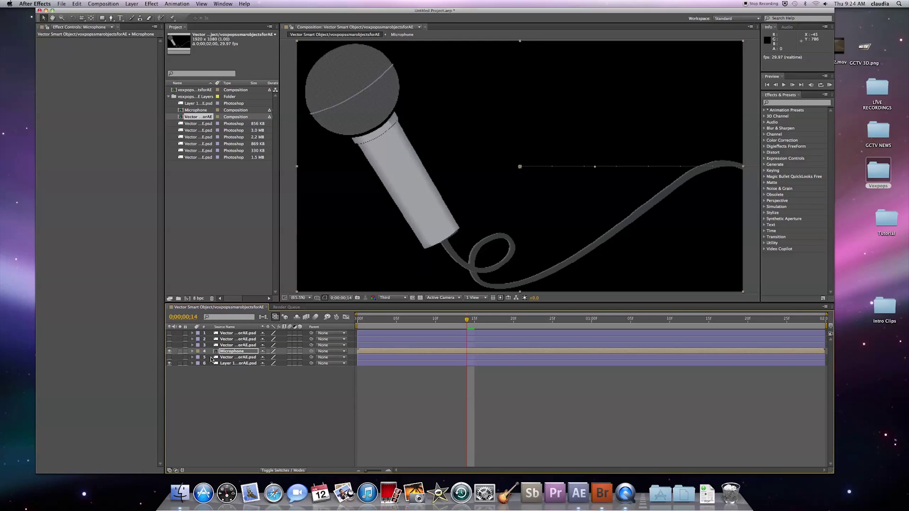
Step: Make layers 5 and 3 visible so both the back and front of the blue box show around the microphone
click(226, 357)
click(169, 358)
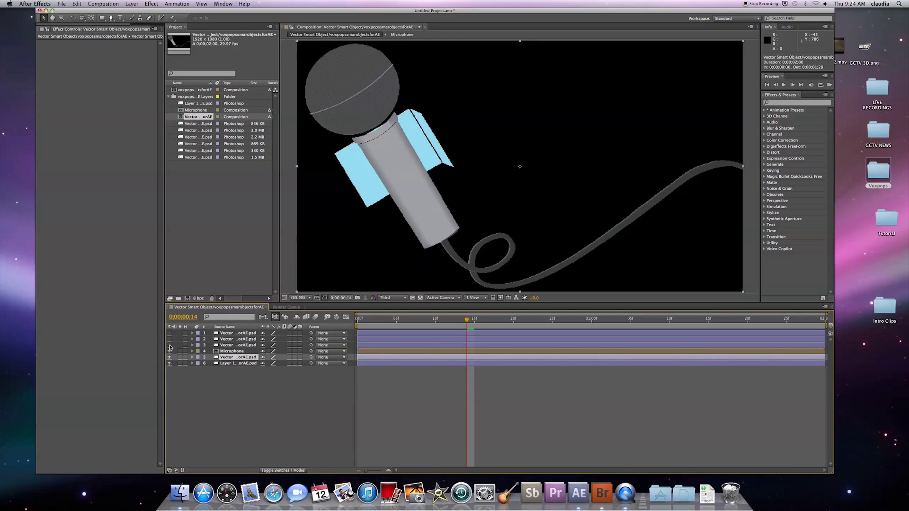
click(170, 347)
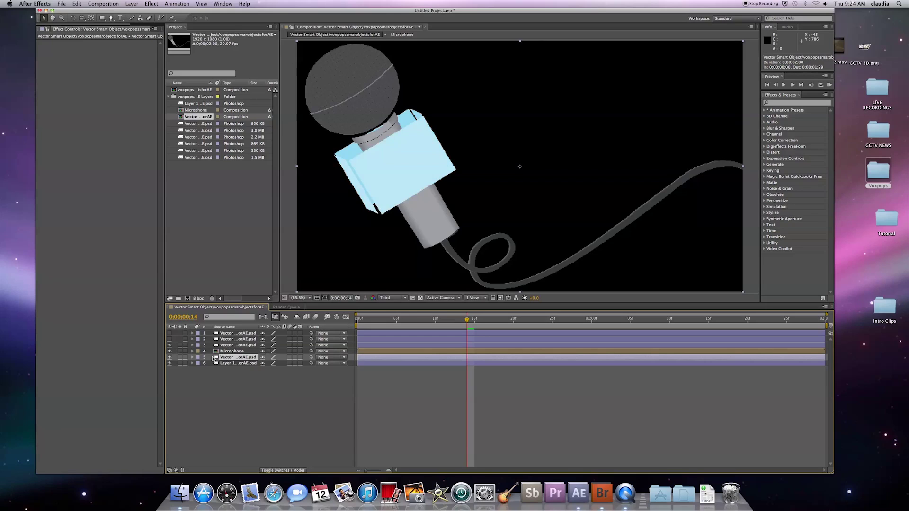
Step: Reveal the Transform properties of layer 3, the front of the blue box, and of the Microphone layer
click(236, 346)
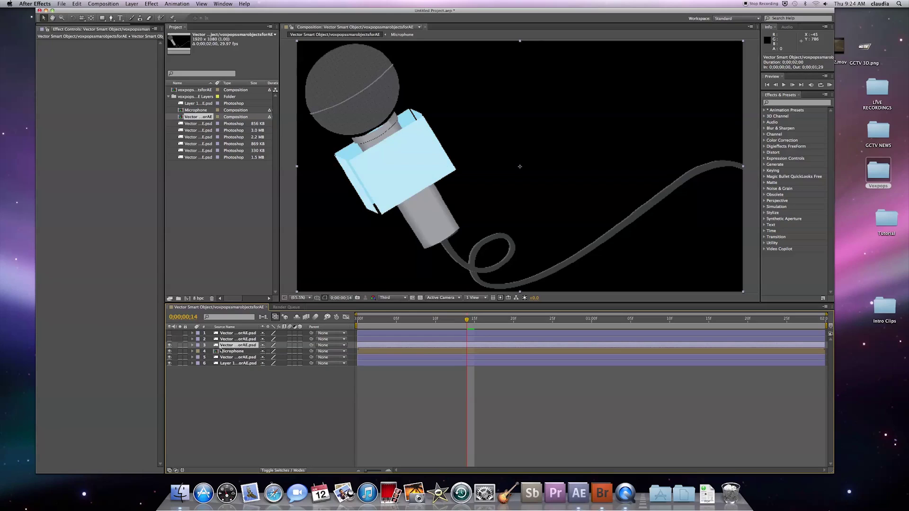
click(193, 346)
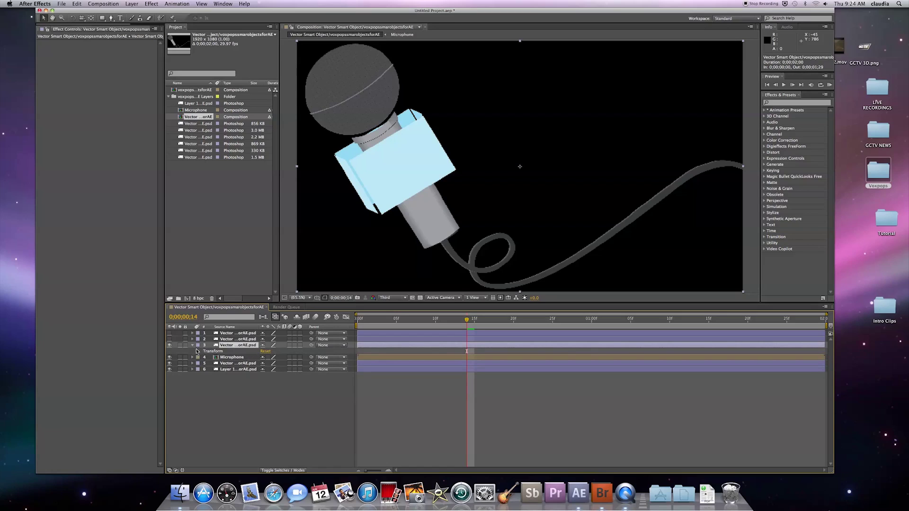
click(198, 351)
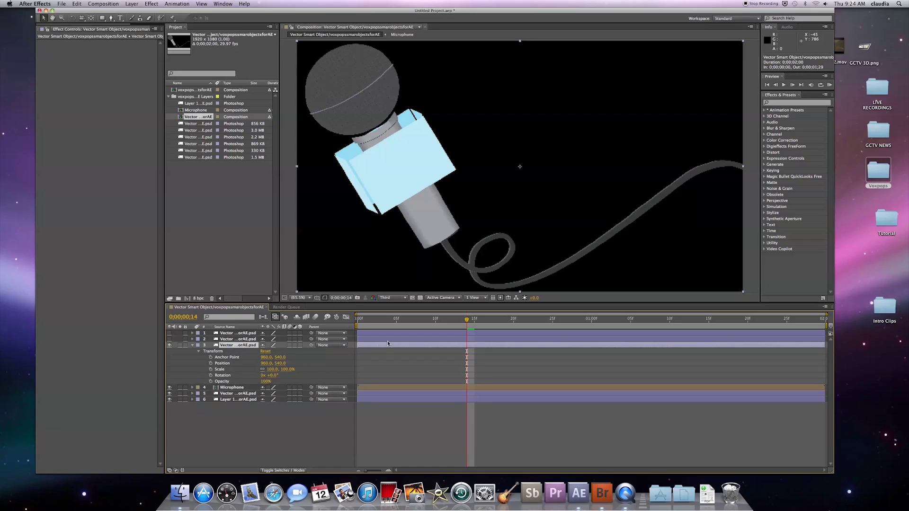
click(192, 388)
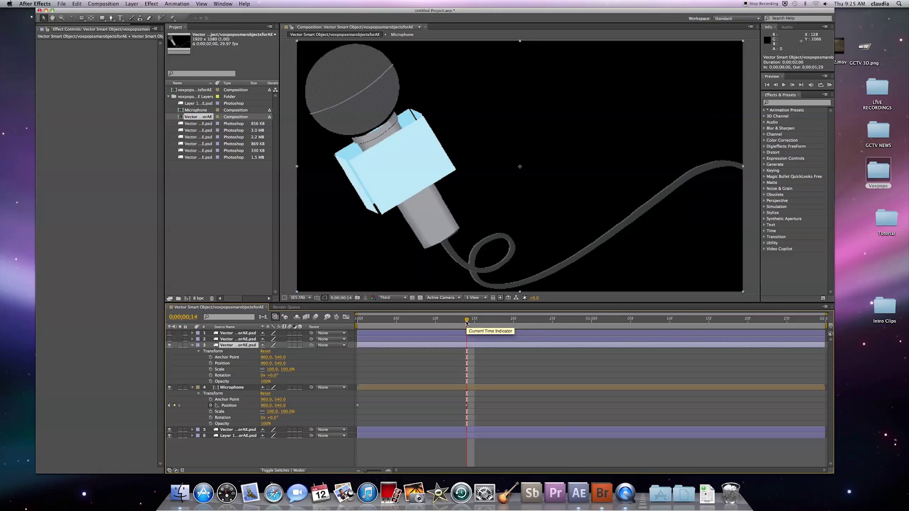
Step: Keyframe layer 3's Position at 0;00;00;28 in its resting place, and add a keyframe at about 846, 343, placed at 0;00;00;25
drag(467, 323, 576, 321)
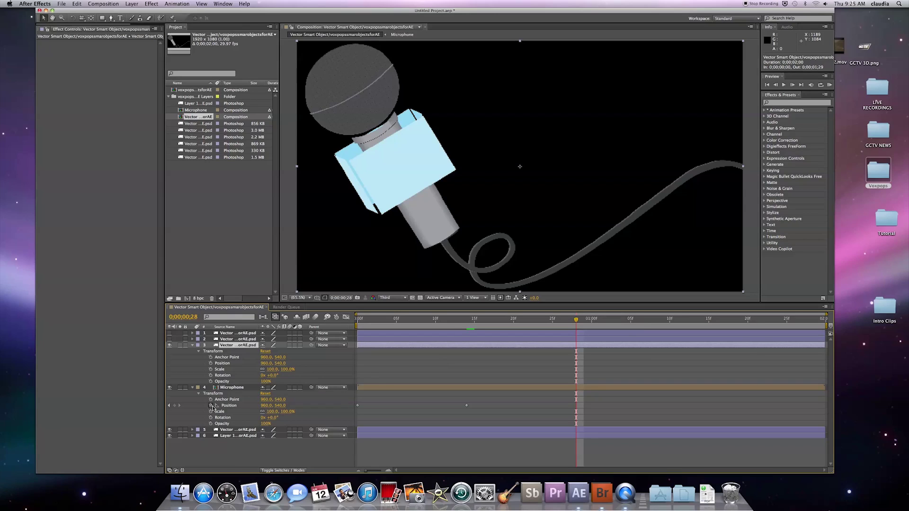
click(210, 364)
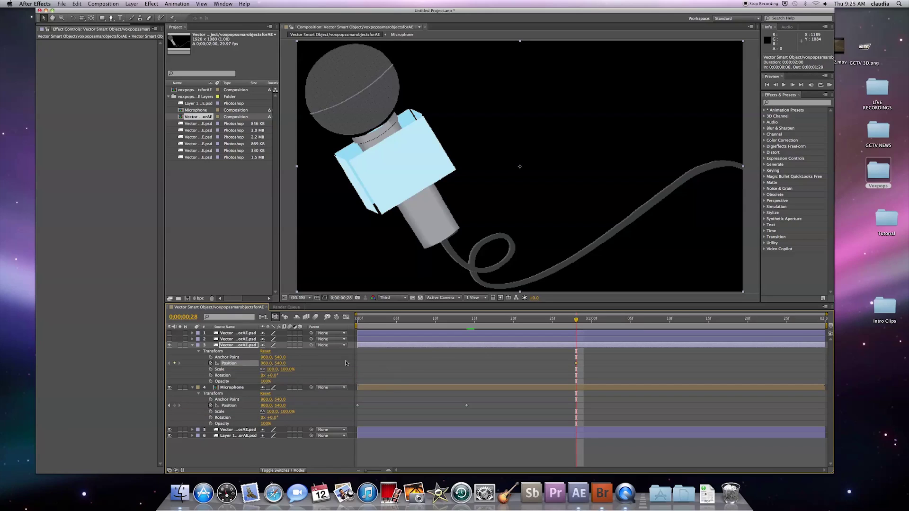
drag(577, 322, 492, 322)
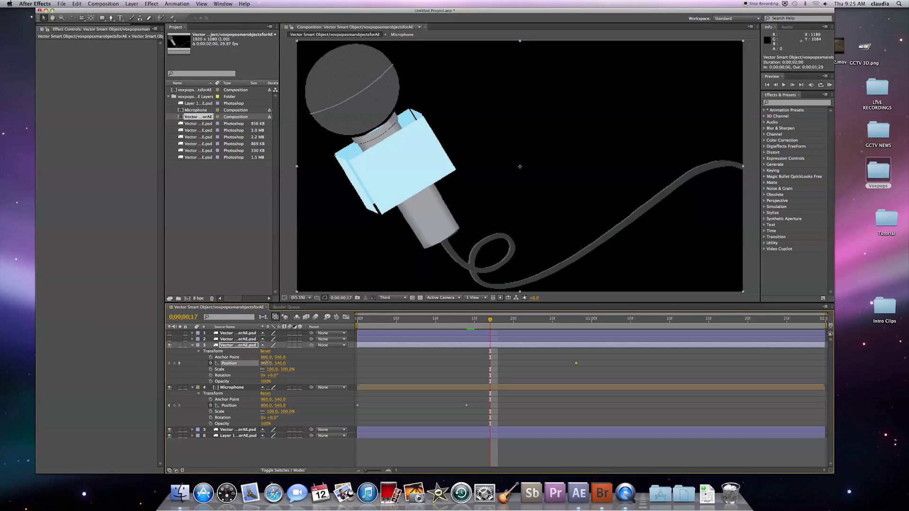
drag(266, 363, 209, 367)
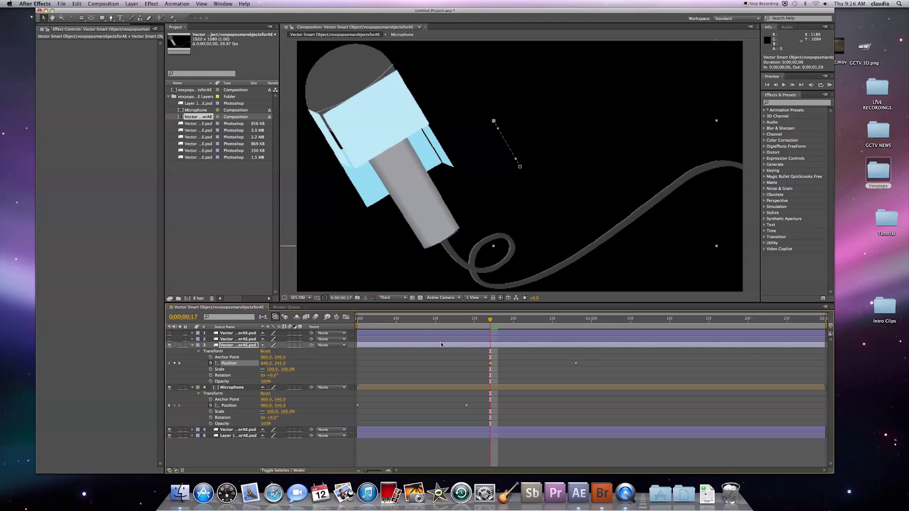
drag(490, 363, 553, 363)
Step: Add Position keyframes to layer 3 at 0;00;00;22 with about 783, 232 and at 0;00;00;19 with about 520, -207
drag(491, 323, 540, 326)
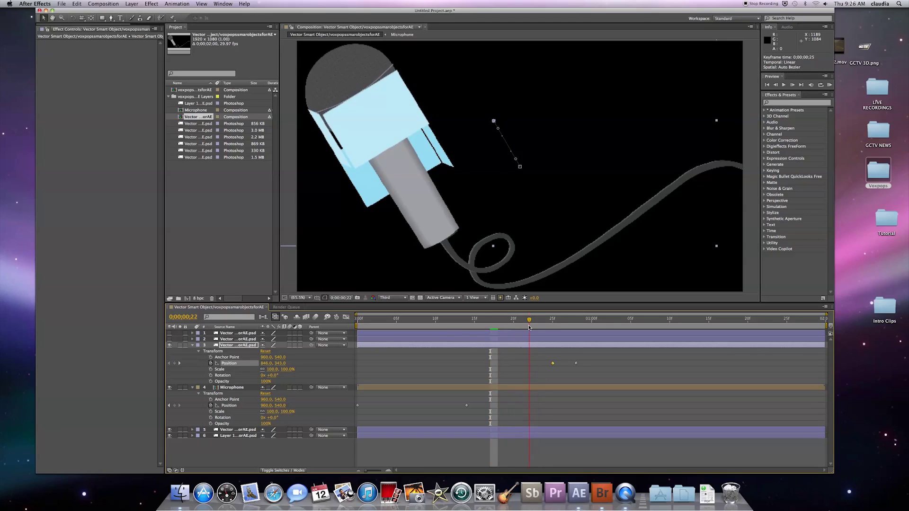
drag(273, 364, 244, 363)
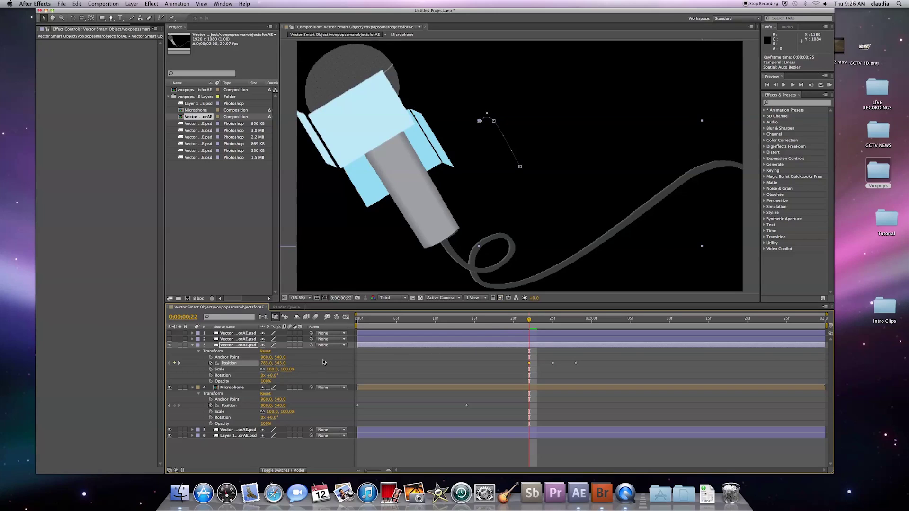
drag(280, 363, 238, 364)
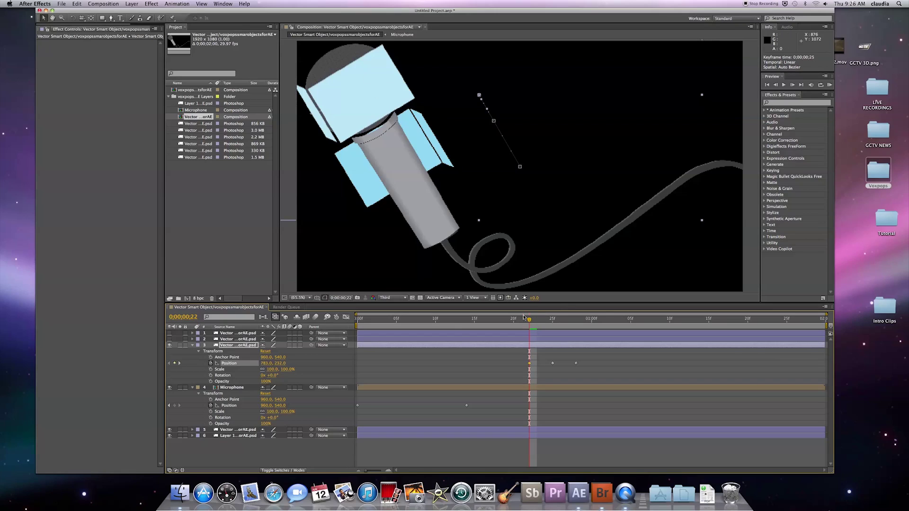
drag(530, 321, 506, 321)
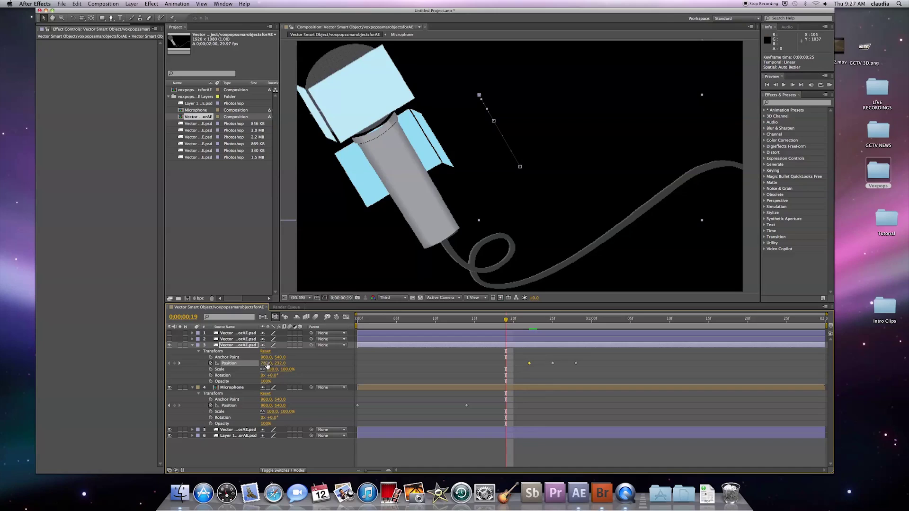
mouse_move(266, 365)
mouse_down()
mouse_move(232, 361)
mouse_move(256, 364)
mouse_up()
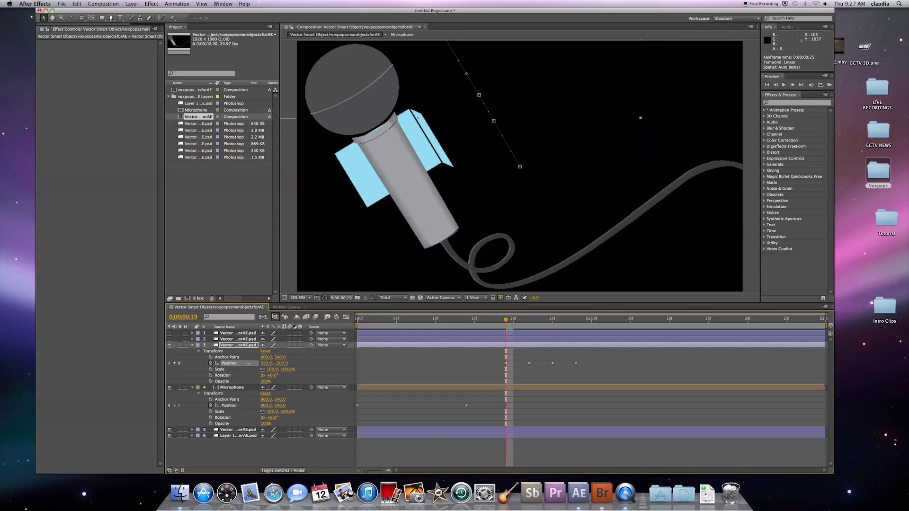
Step: Adjust layer 3's Position at 0;00;00;19 to about 523, -207 and preview the box front dropping onto the microphone
drag(250, 364, 251, 363)
drag(249, 363, 248, 363)
key(space)
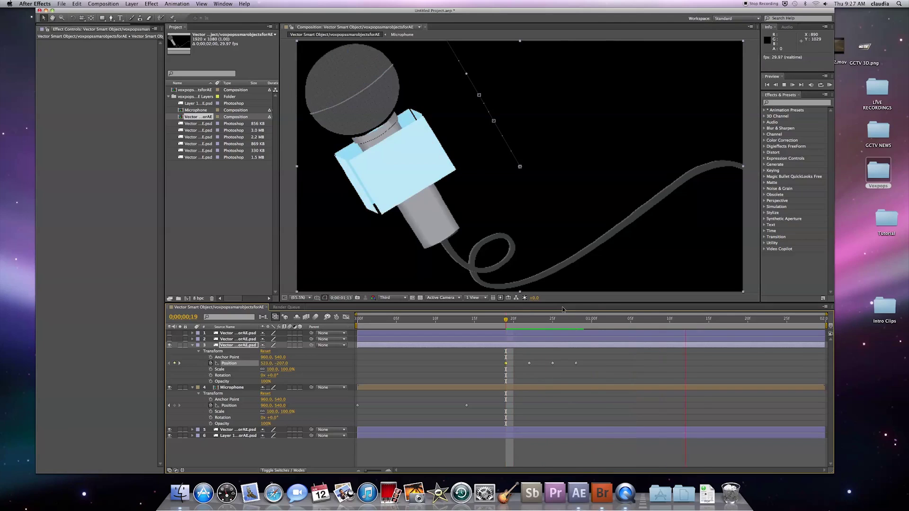
click(692, 324)
drag(692, 324, 502, 323)
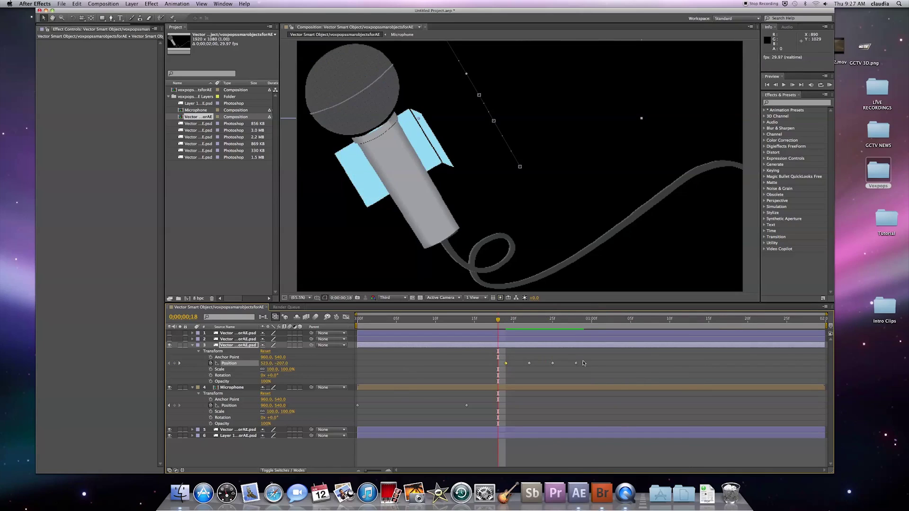
Step: Copy layer 3's four Position keyframes and paste them onto layer 5, the back of the blue box, starting at 0;00;00;19
drag(586, 361, 504, 371)
key(super+c)
click(216, 431)
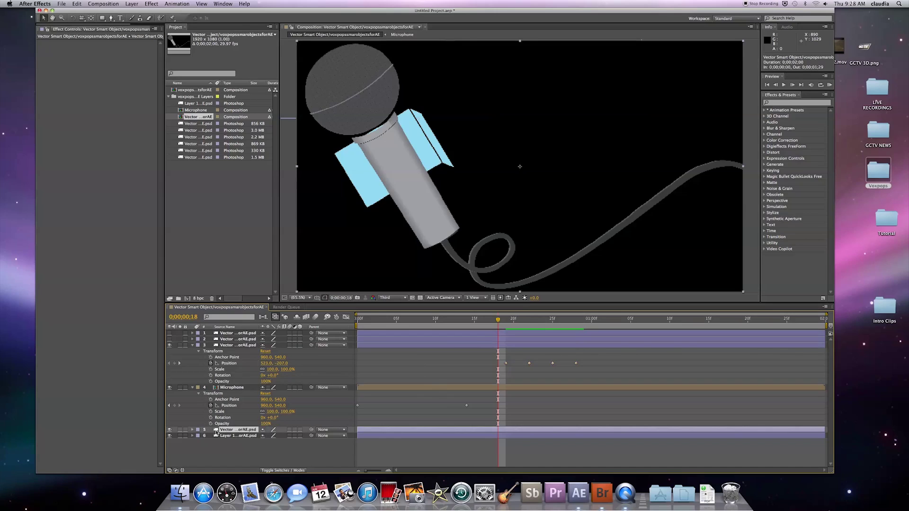
click(170, 431)
click(170, 430)
drag(499, 322, 504, 322)
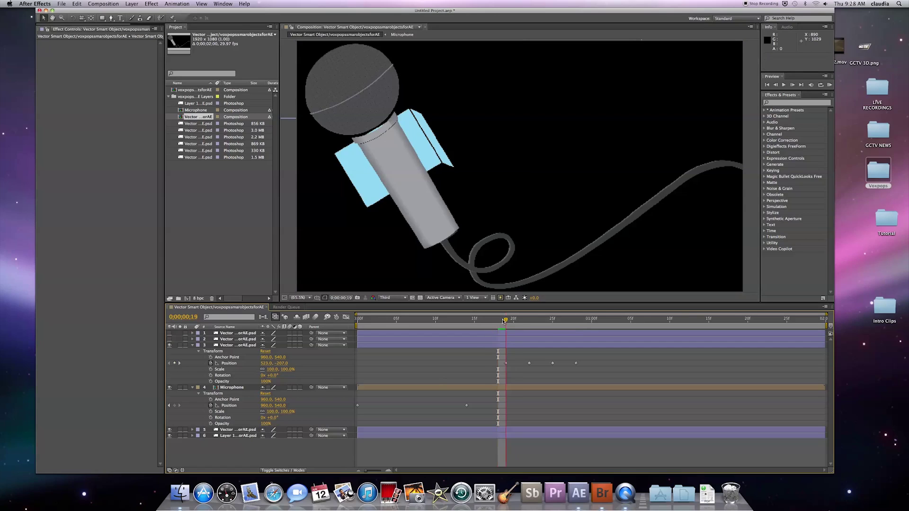
click(193, 430)
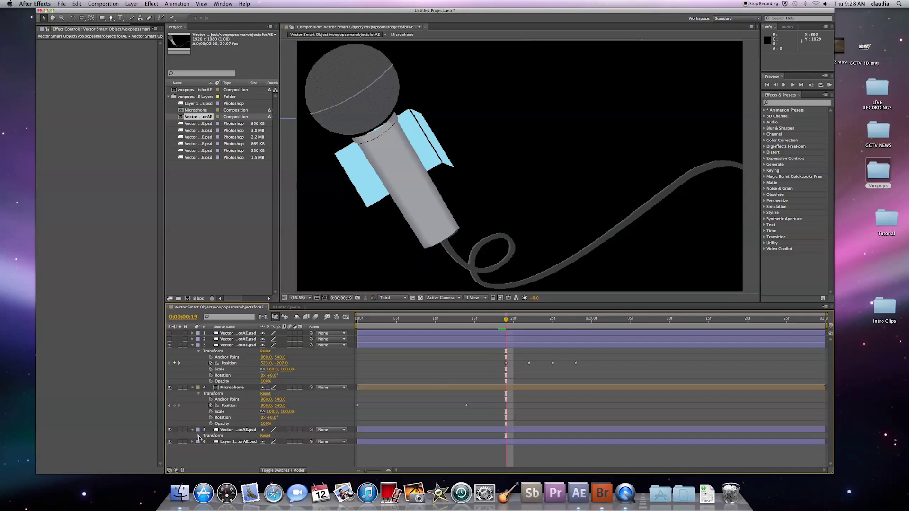
click(198, 436)
scroll(303, 448, down, 1)
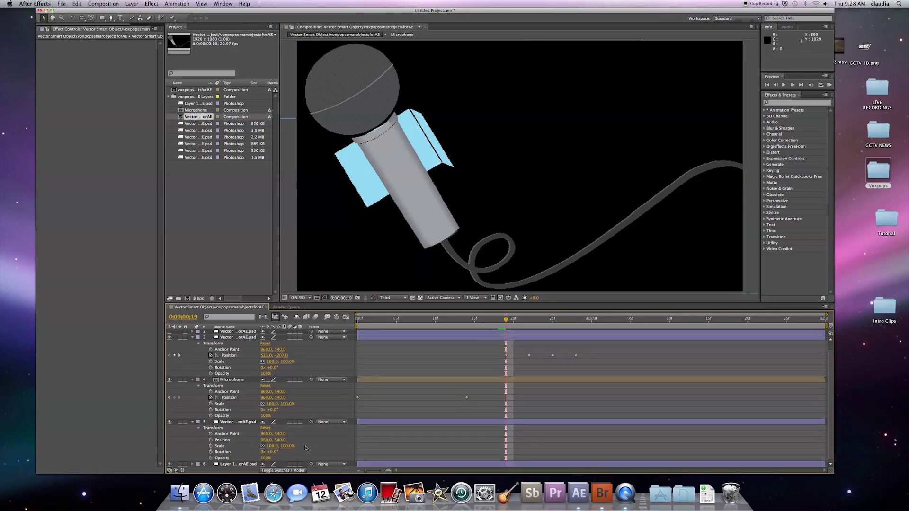
click(238, 423)
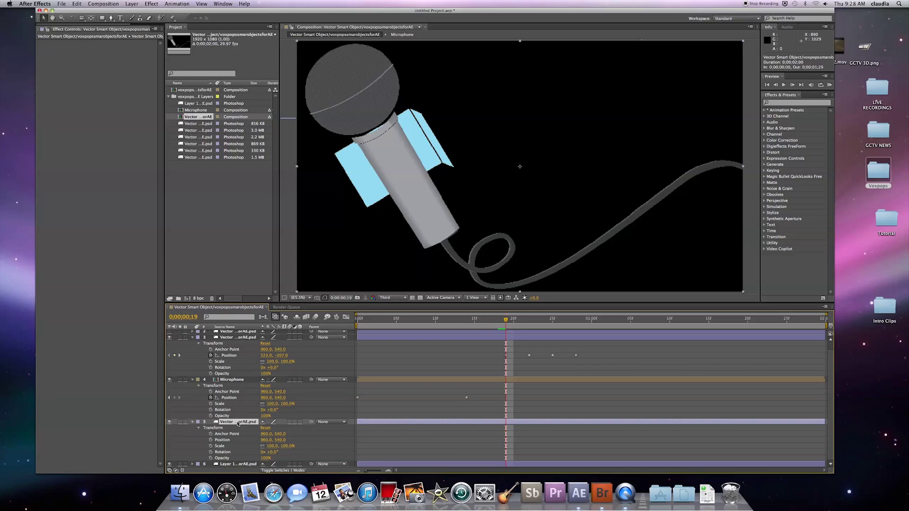
key(super+v)
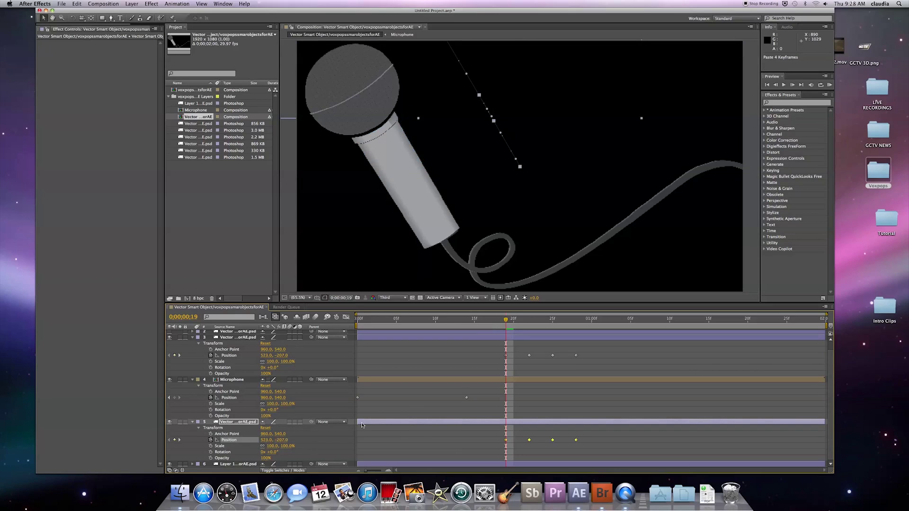
Step: Preview the front and back of the blue box moving together onto the microphone, checking frame by frame up to 0;00;00;28
click(496, 320)
key(space)
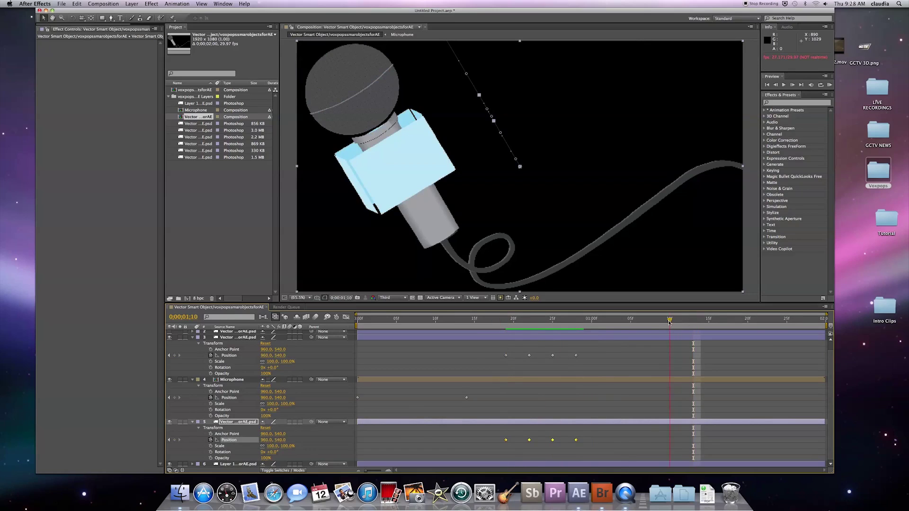
click(583, 323)
drag(583, 325, 506, 326)
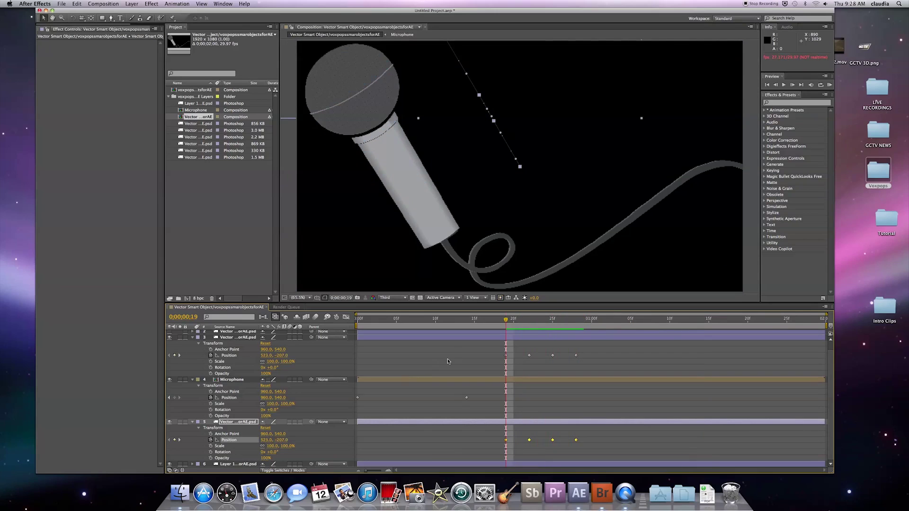
click(192, 422)
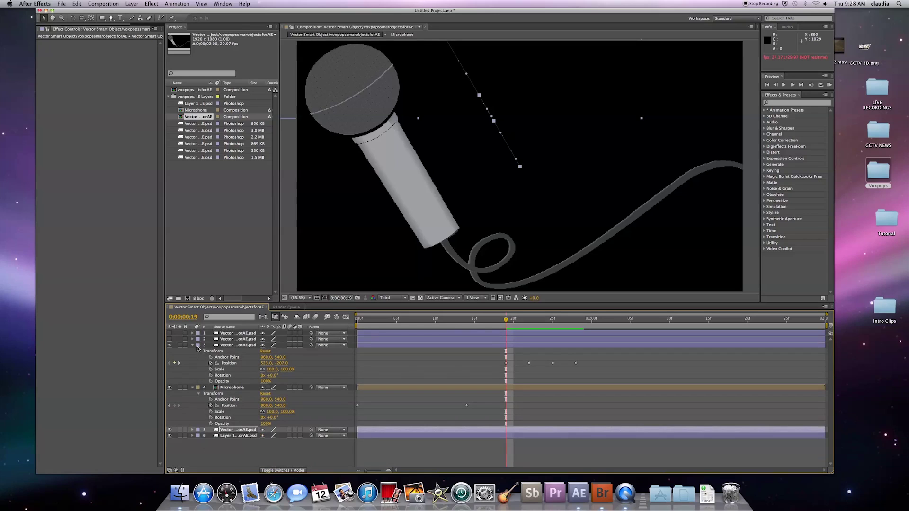
drag(507, 324, 537, 322)
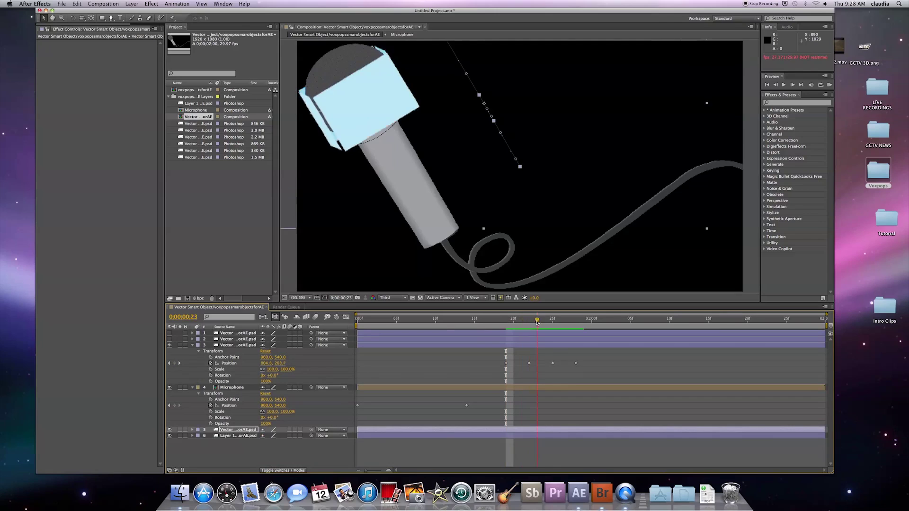
key(Page_Down)
key(Page_Down)
key(Page_Down)
key(Page_Down)
key(Page_Down)
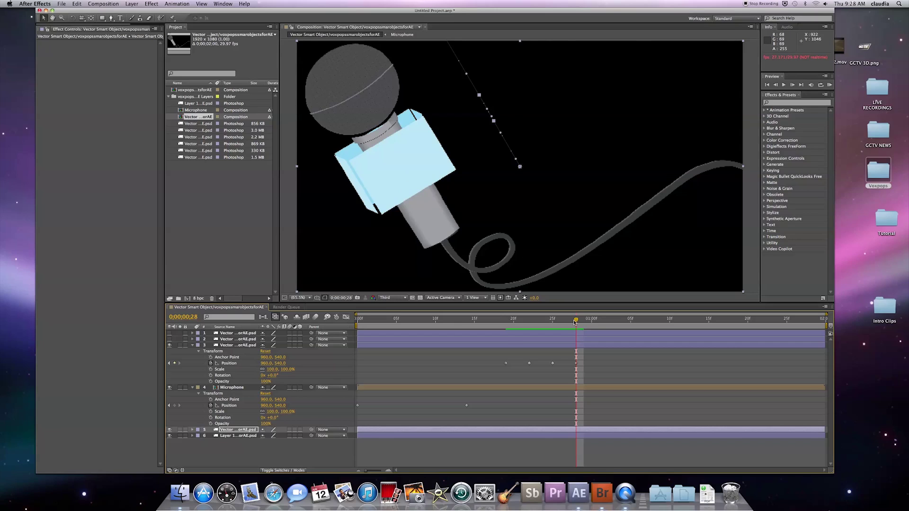
Step: Paste the copied Position keyframes onto layer 2, the GCTV lettering, starting at 0;00;00;19
click(506, 320)
click(192, 346)
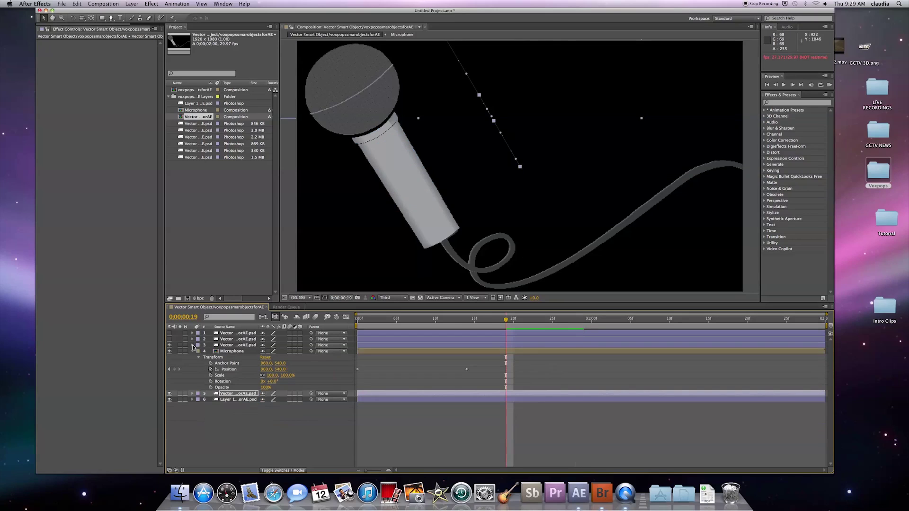
click(170, 340)
click(170, 340)
click(225, 339)
click(192, 339)
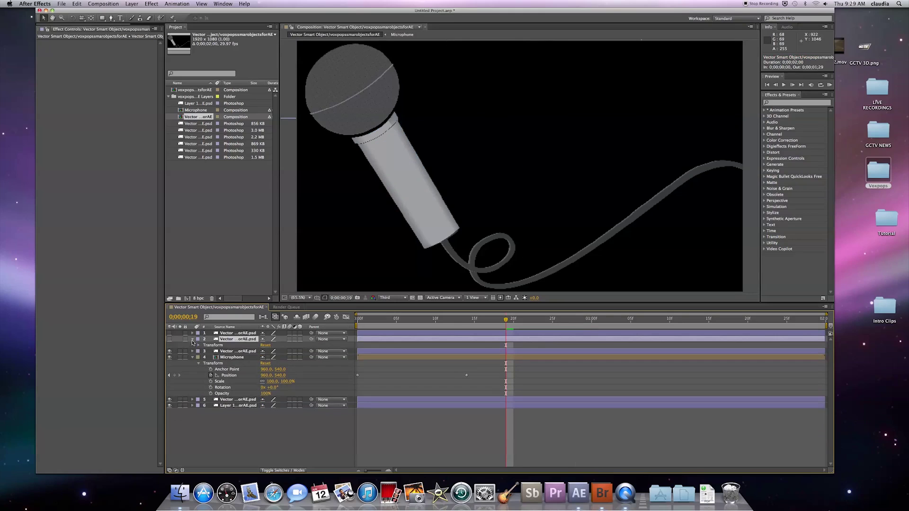
click(198, 346)
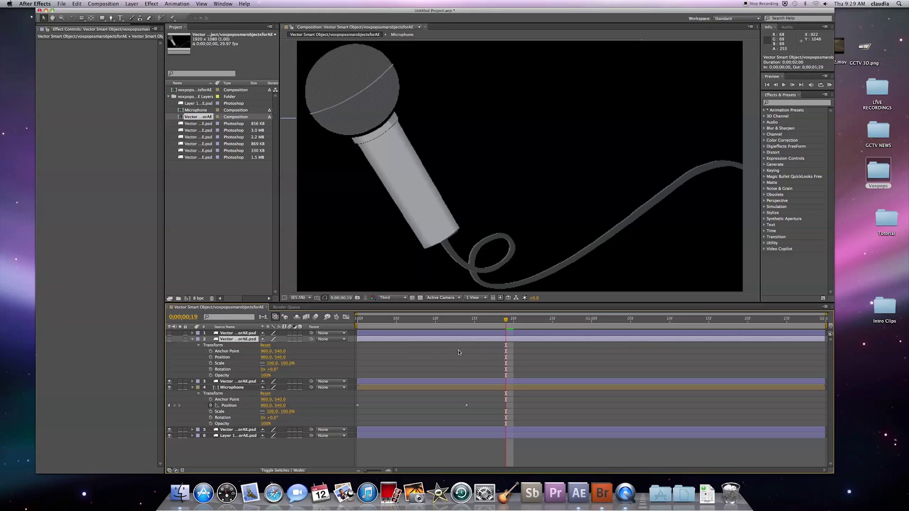
key(super+v)
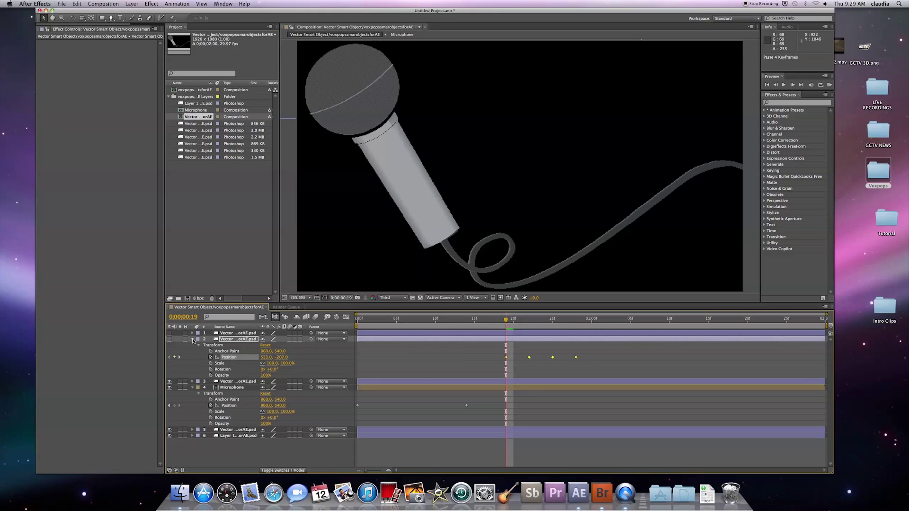
click(192, 339)
Step: Make the GCTV lettering layer visible, collapse the Microphone layer's properties, and play back the animation
click(170, 339)
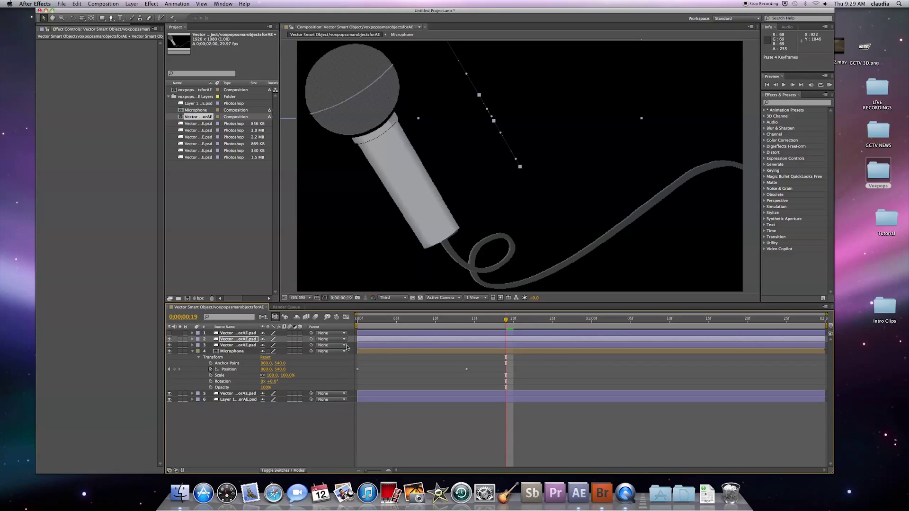
click(193, 353)
key(space)
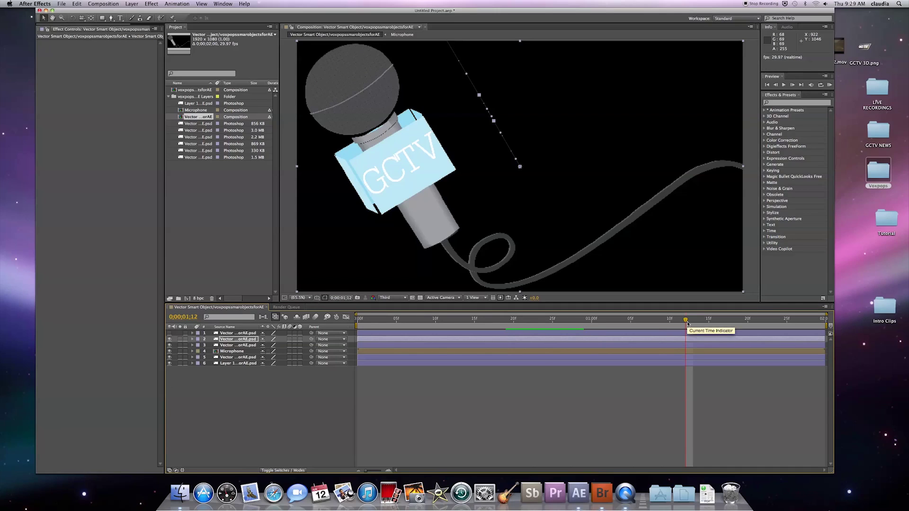
Step: Make layer 1, the Vox Pops title, visible and keyframe its Position at 0;00;01;17 in its resting place
click(169, 334)
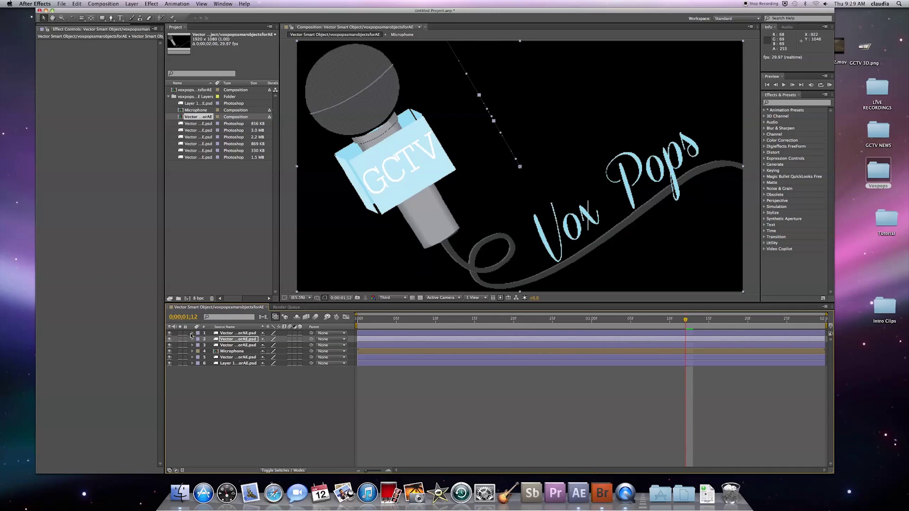
click(192, 340)
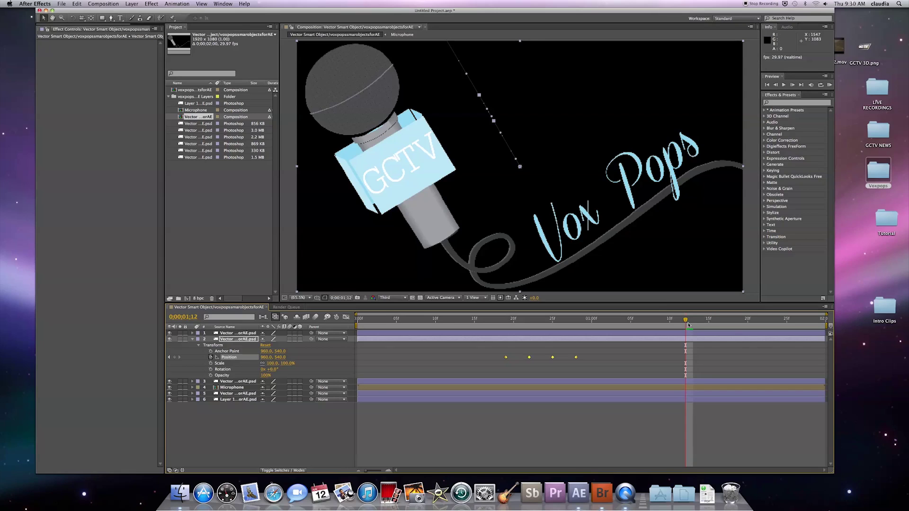
drag(686, 322, 724, 321)
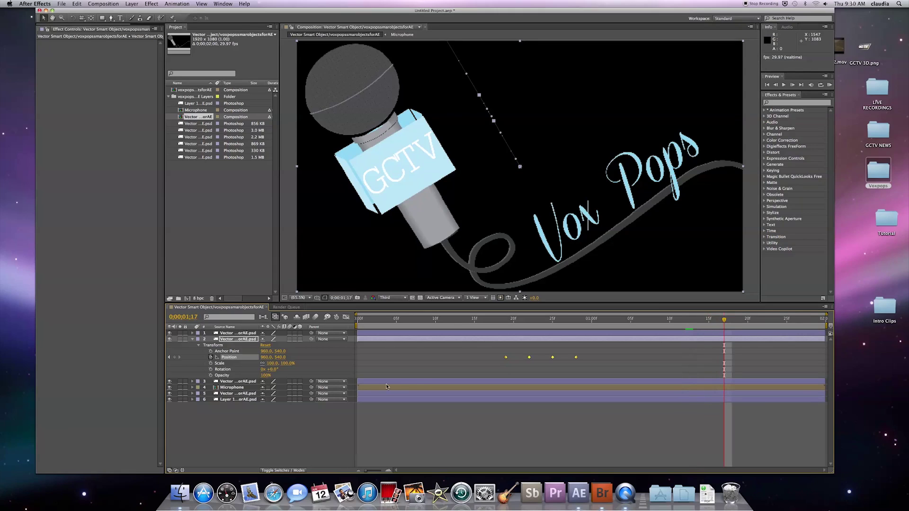
click(193, 333)
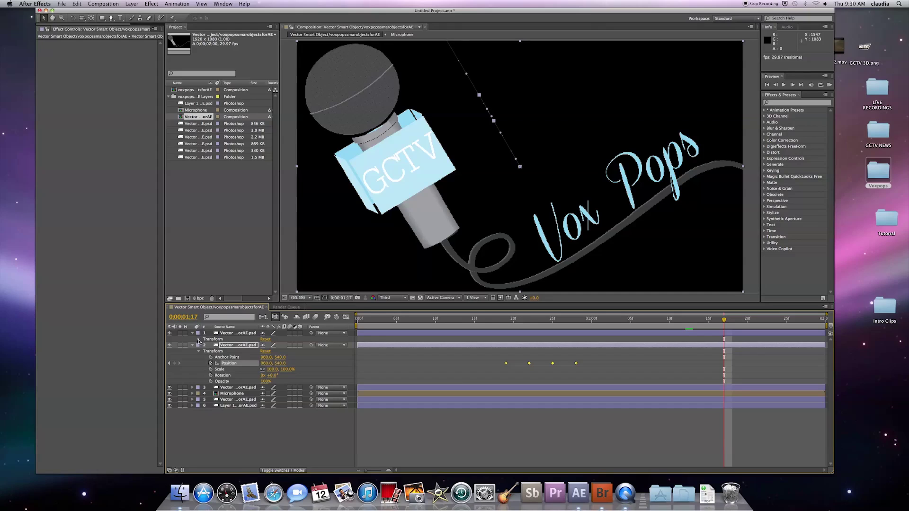
click(198, 339)
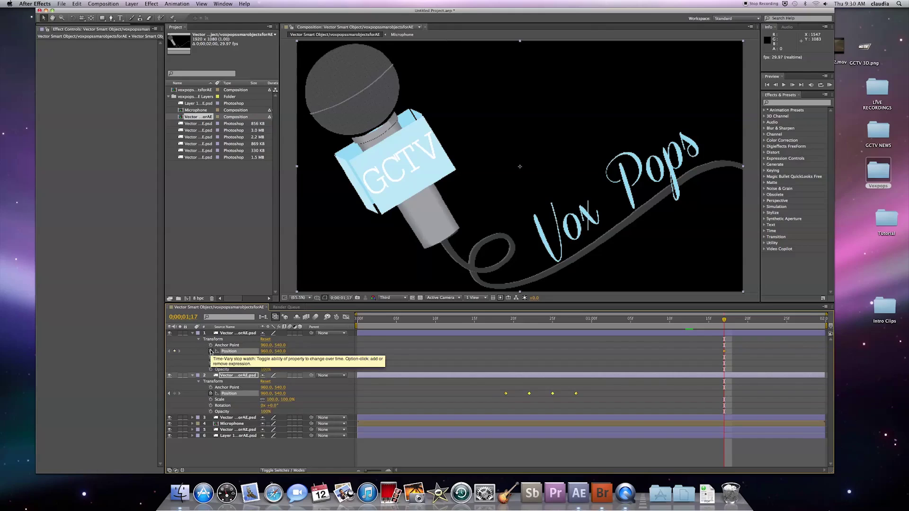
click(211, 351)
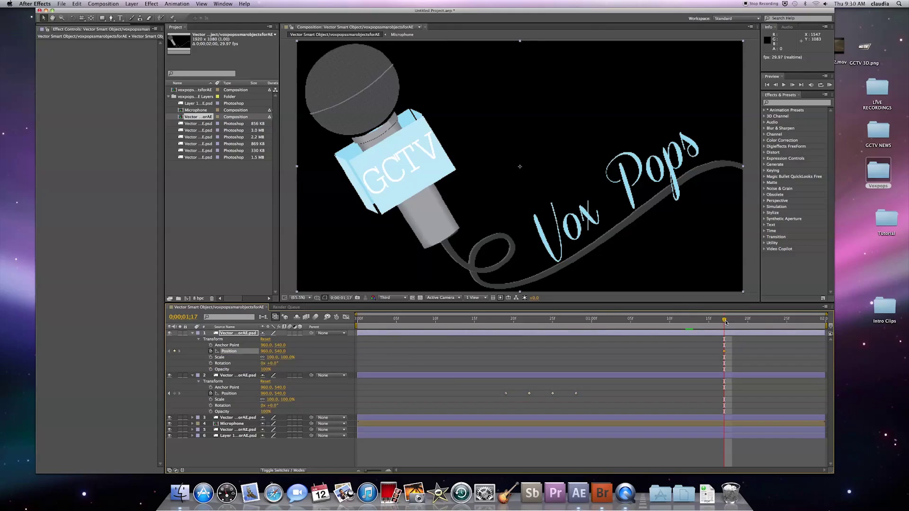
Step: Add a Position keyframe at 0;00;01;05 that lifts the Vox Pops title above the frame to about 960, -449, and preview from the start
drag(725, 322, 631, 331)
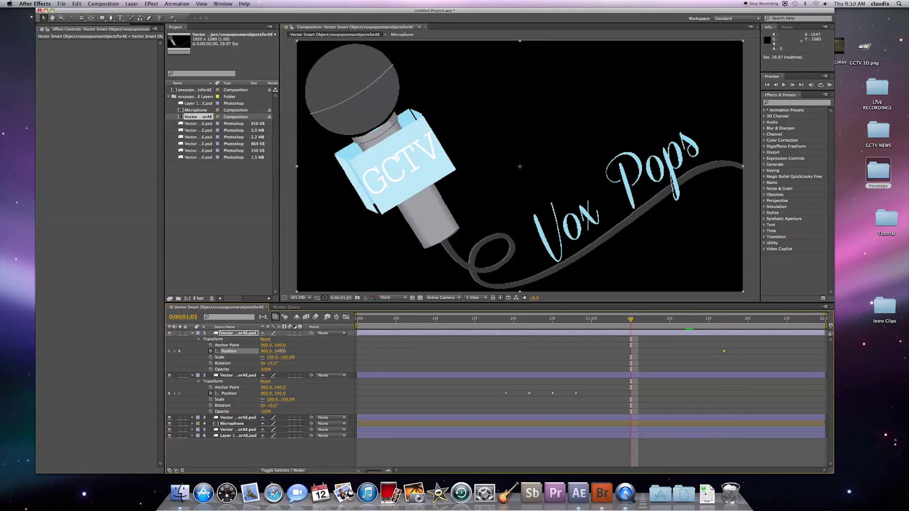
drag(280, 351, 157, 360)
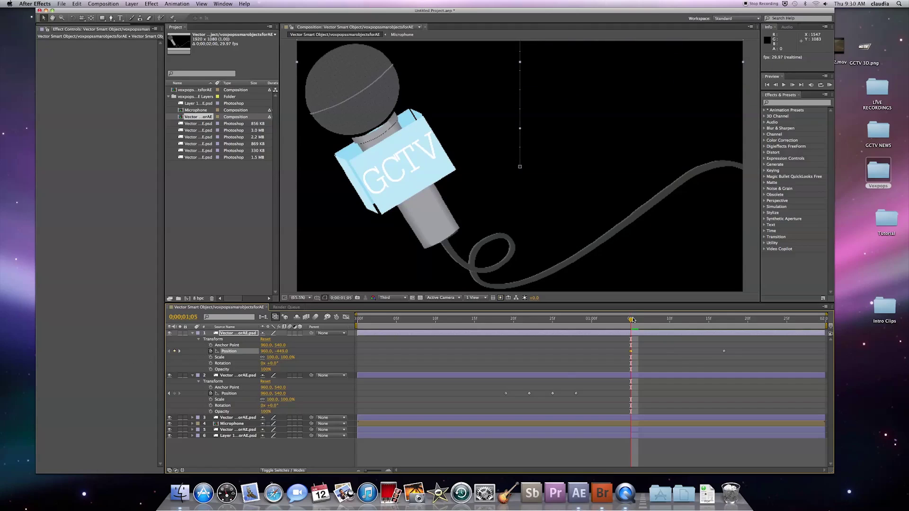
drag(631, 320, 359, 318)
key(space)
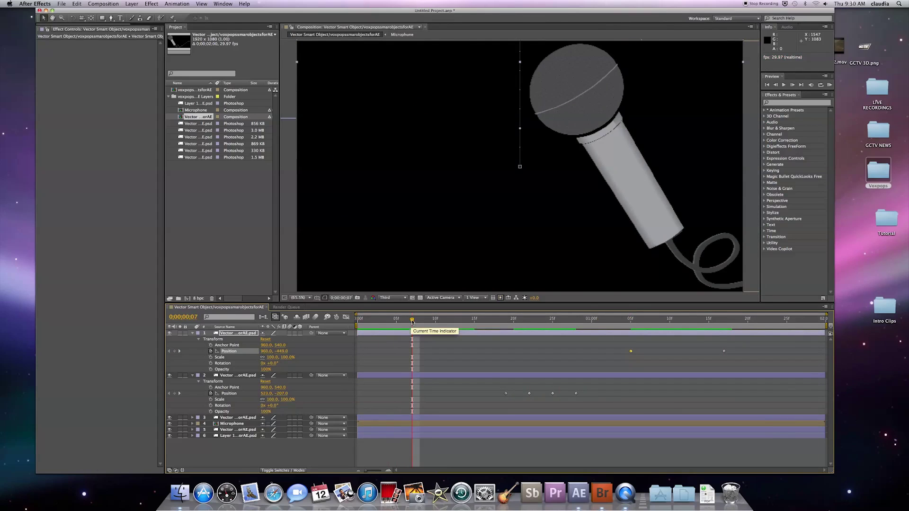
drag(664, 315, 537, 337)
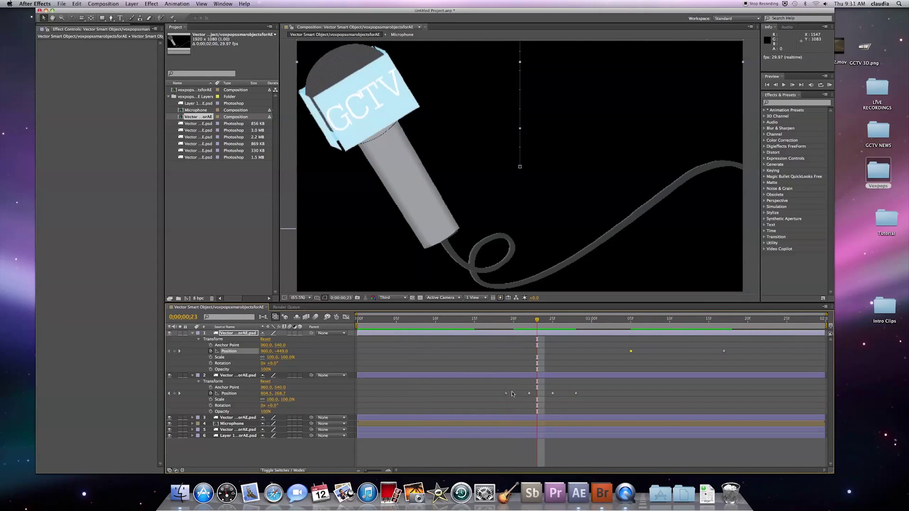
Step: Apply Easy Ease to layer 2's four Position keyframes and scrub from 0;00;00;19 to 0;00;00;28 to check the lettering's movement
drag(504, 390, 590, 398)
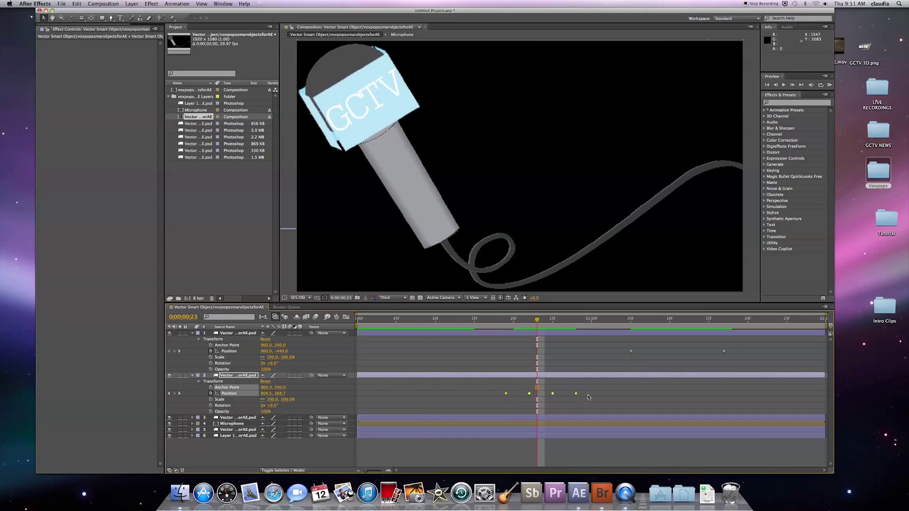
right_click(577, 395)
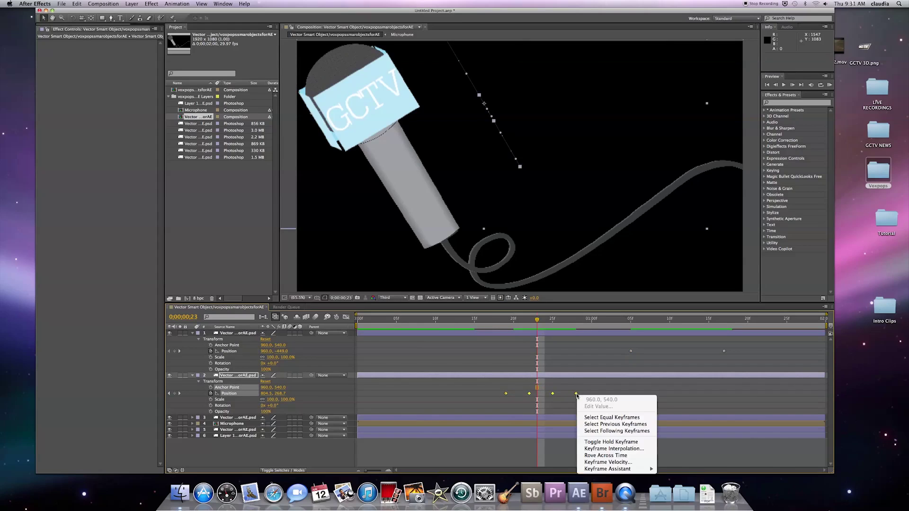
mouse_move(610, 469)
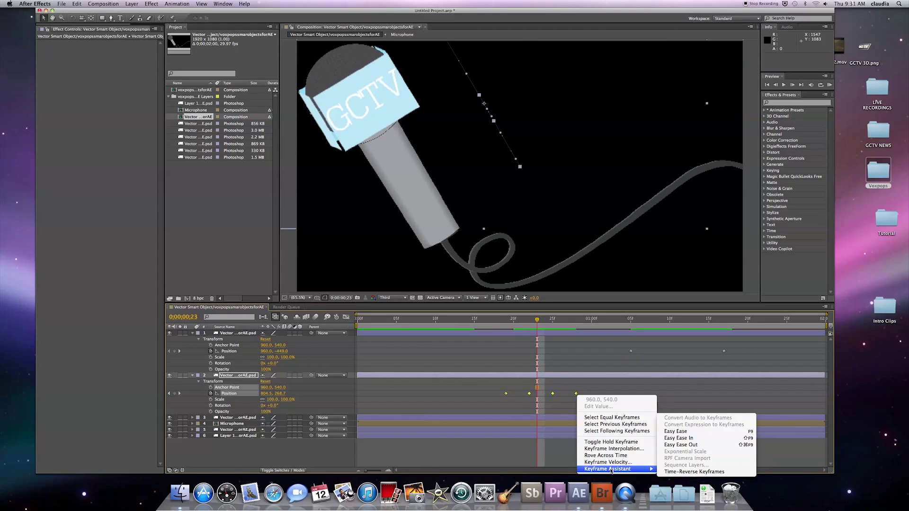
click(678, 432)
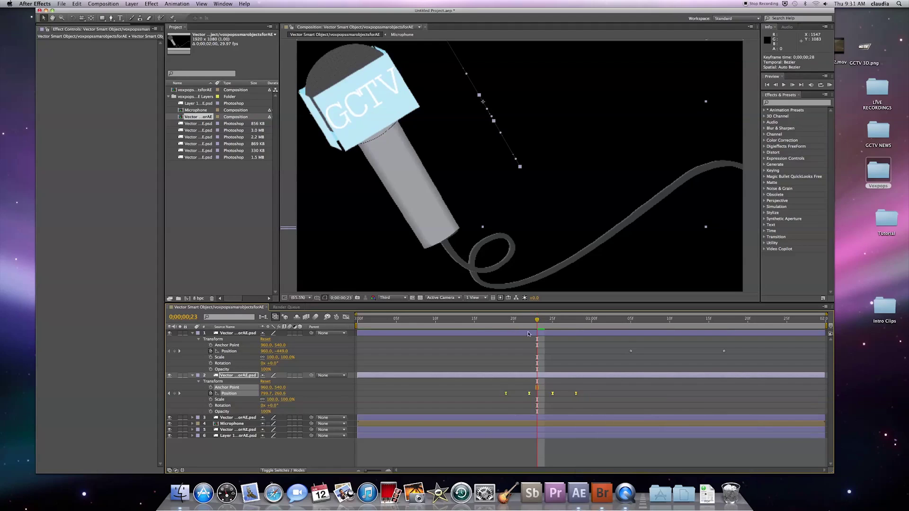
drag(538, 320, 506, 327)
drag(561, 326, 575, 326)
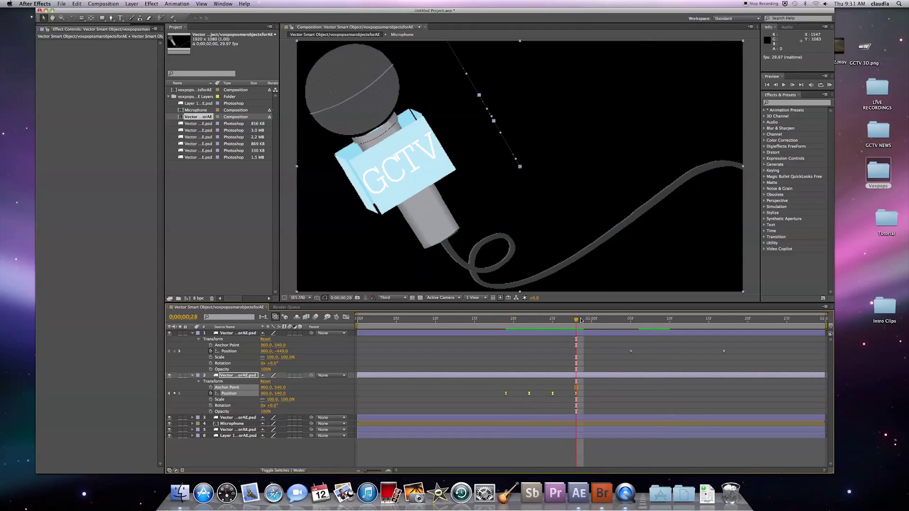
click(192, 334)
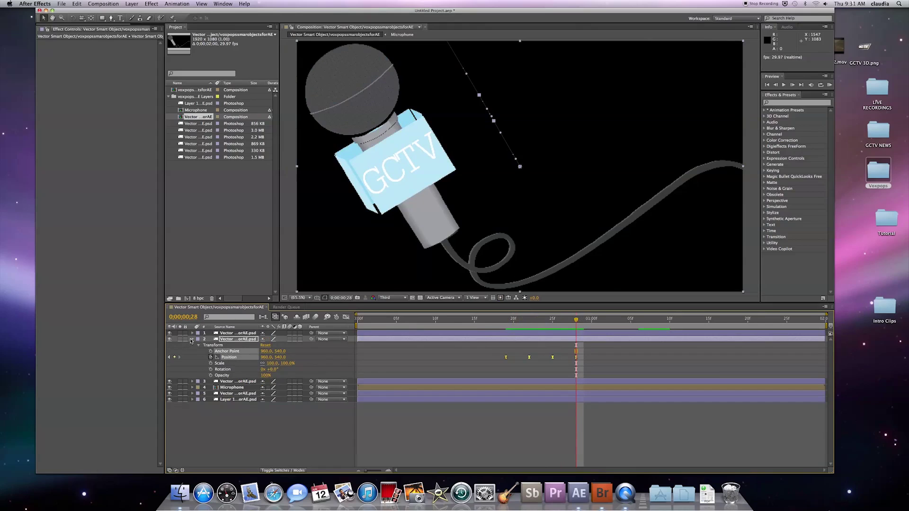
Step: Collapse layer 2, go to 0;00;01;17, and start a new 1920 x 1080 solid with its colour sampled from the light blue GCTV box
click(192, 339)
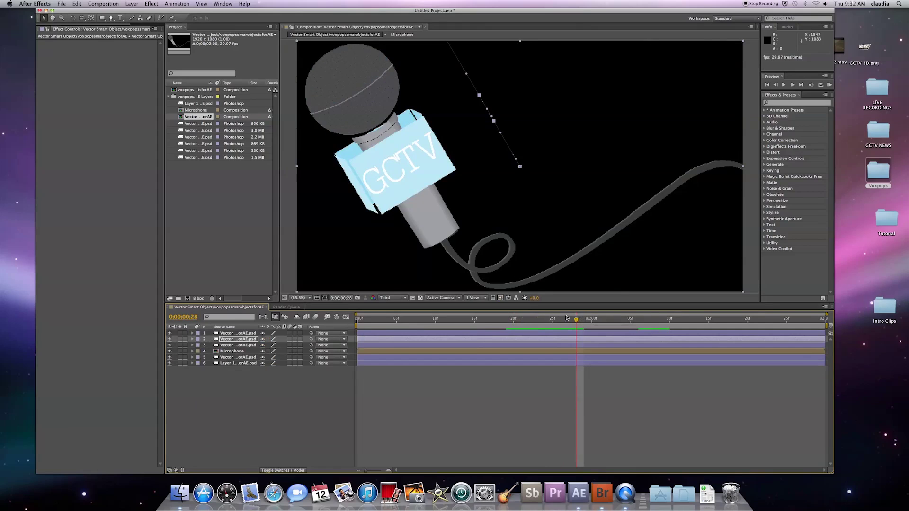
drag(578, 318, 722, 311)
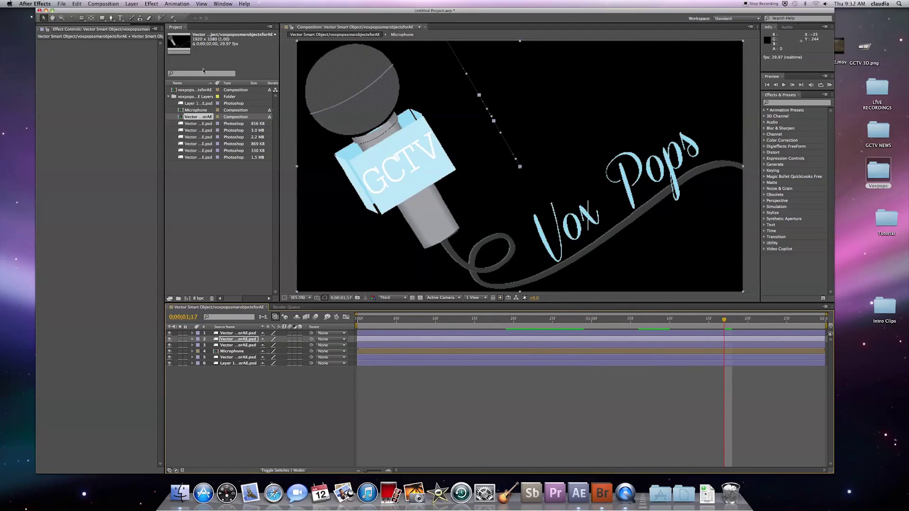
click(132, 4)
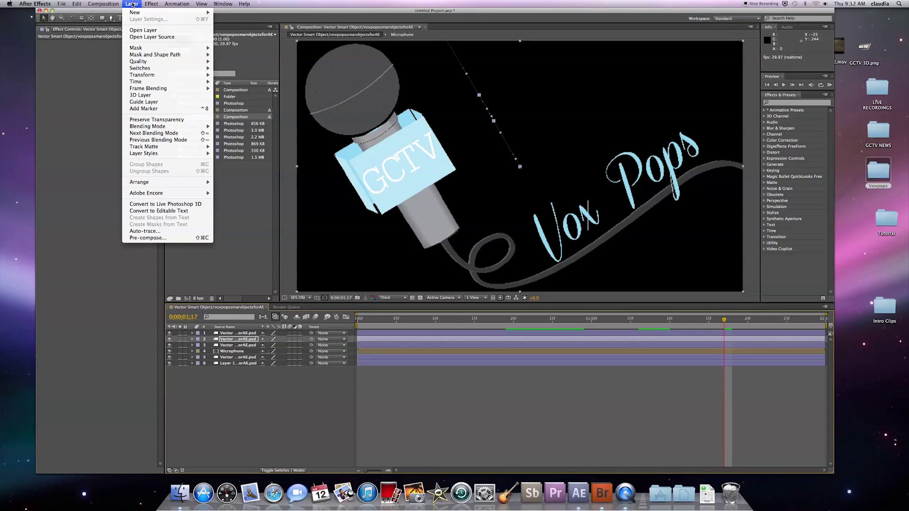
mouse_move(137, 12)
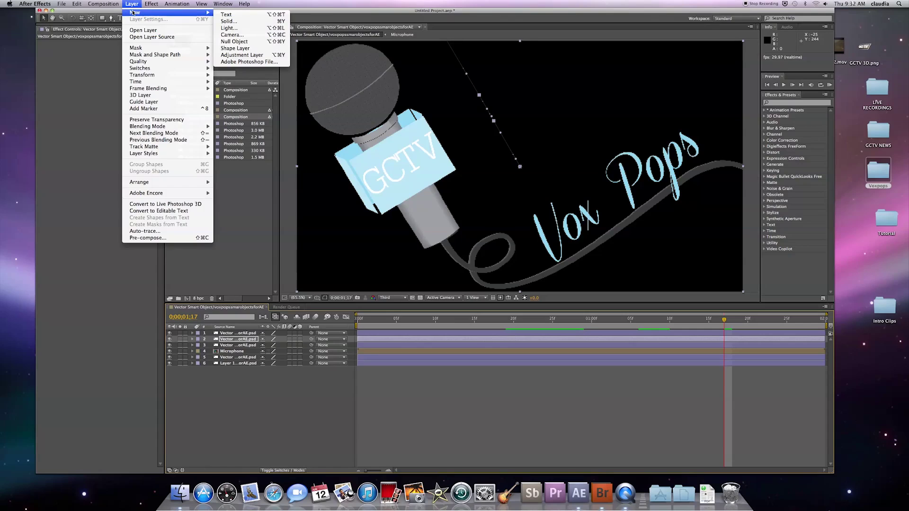
click(247, 24)
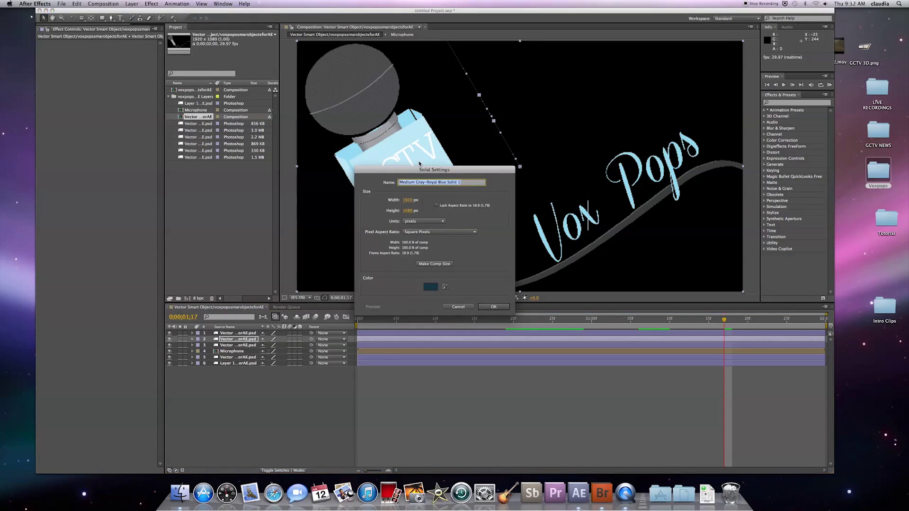
click(445, 286)
click(413, 116)
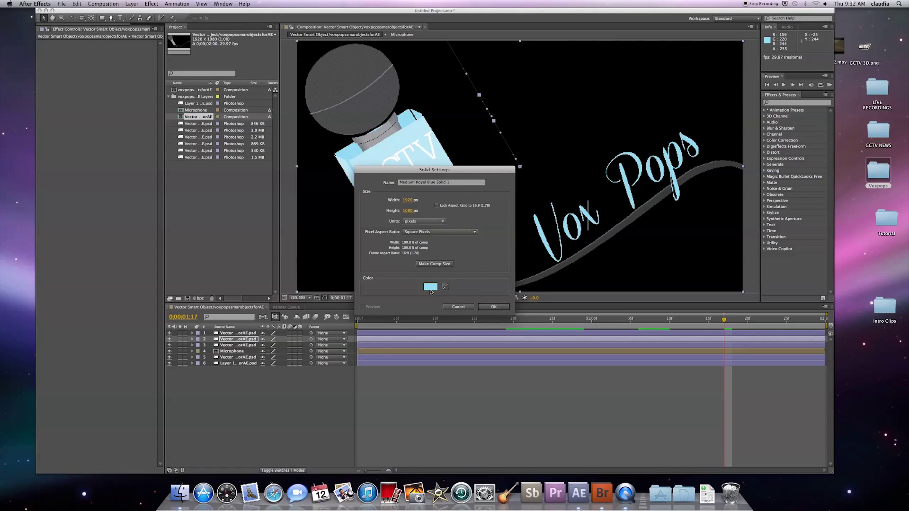
Step: Darken the solid's colour to a deep teal blue, about RGB 20, 94, 121, create it, and place it beneath all other layers
click(431, 287)
click(430, 289)
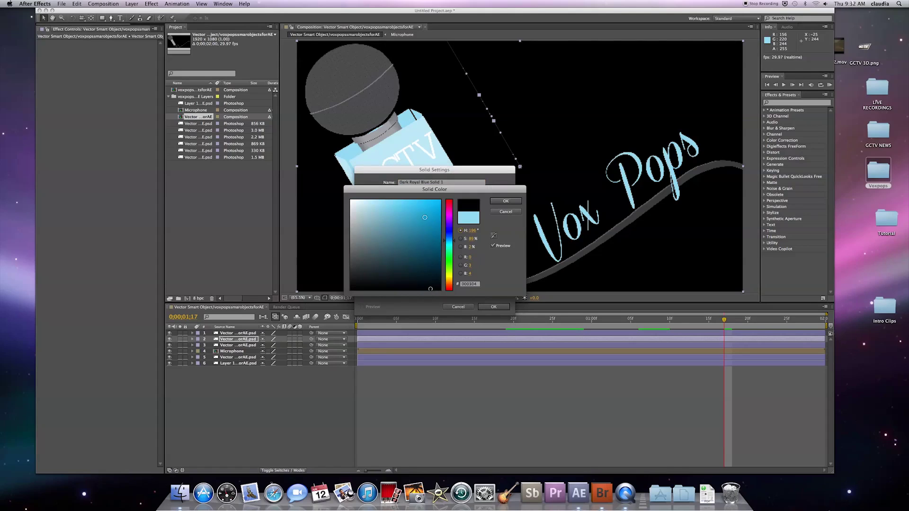
click(426, 249)
drag(426, 249, 426, 248)
click(506, 201)
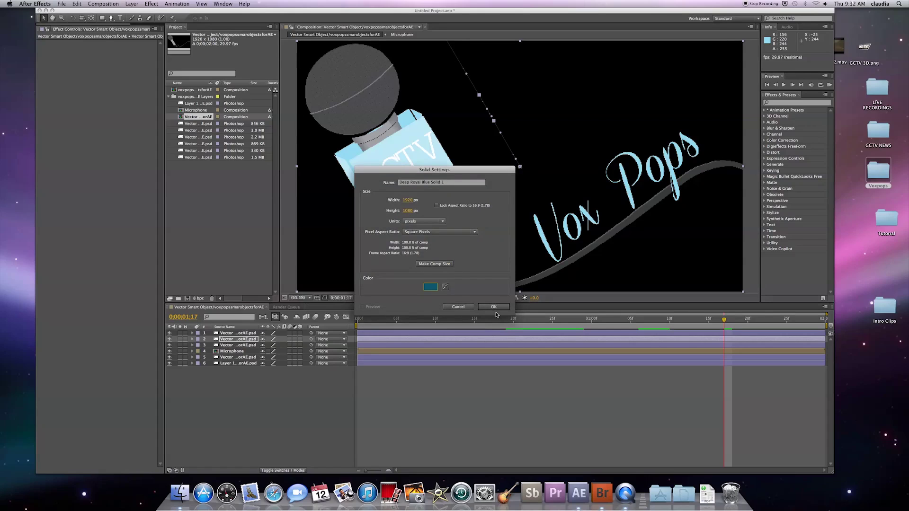
click(494, 307)
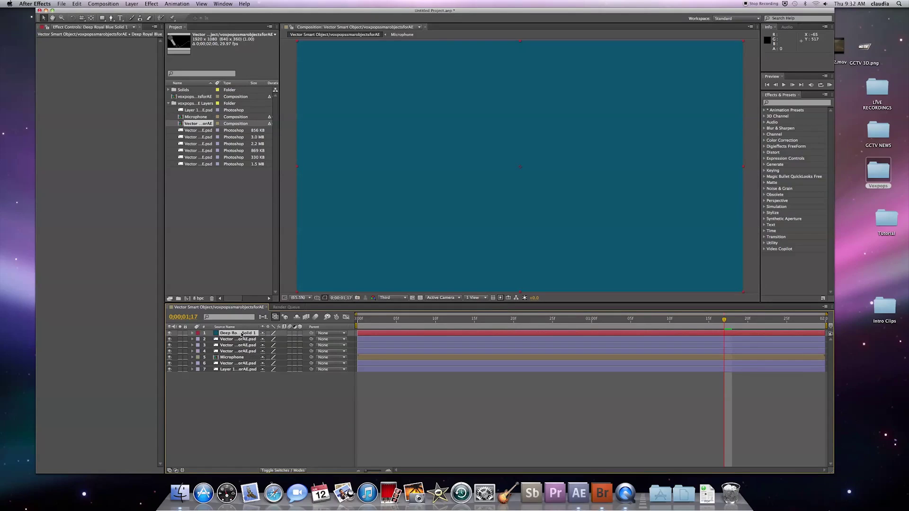
drag(242, 334, 239, 374)
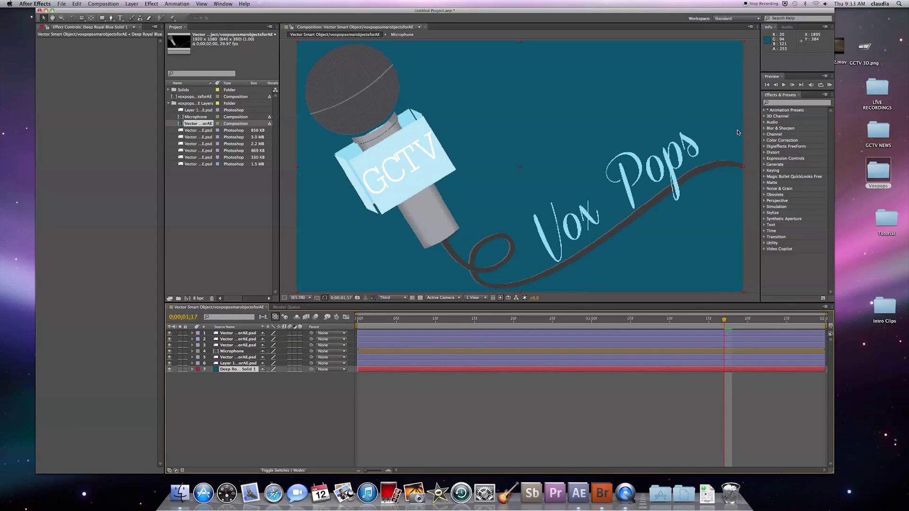
Step: Set the composition's preview resolution to Full, play the animation from the start, and return to 0;00;00;00
drag(726, 319, 338, 323)
click(405, 298)
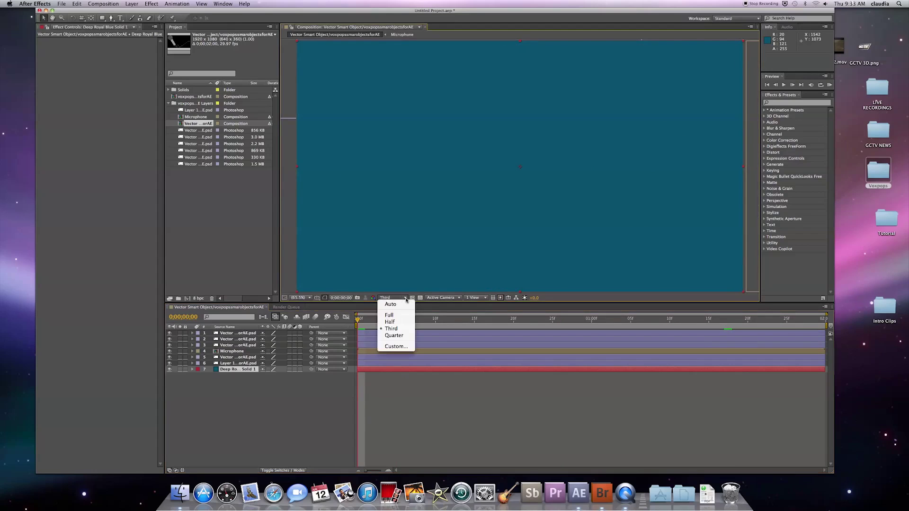
click(403, 319)
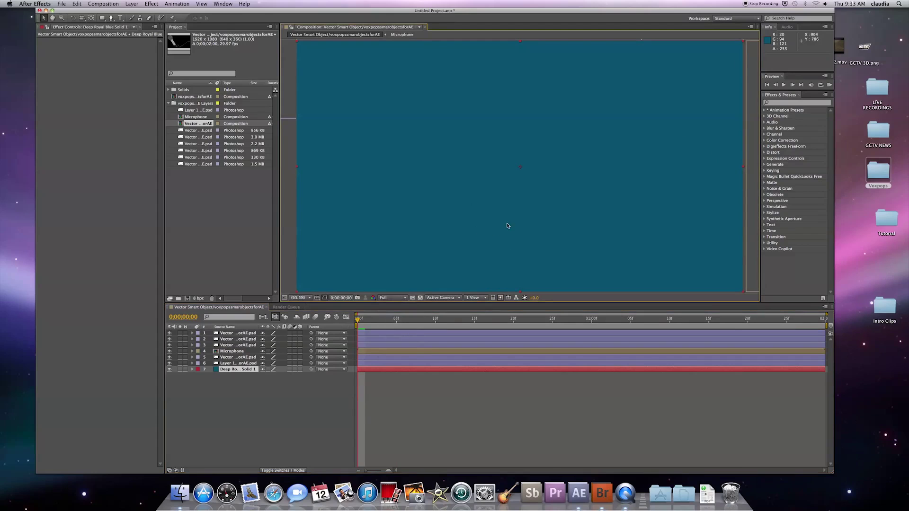
key(space)
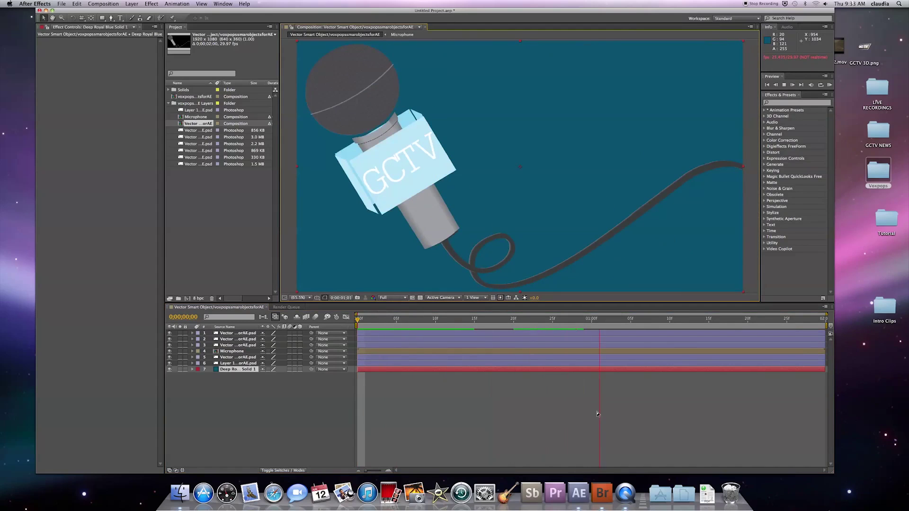
key(space)
drag(429, 319, 240, 218)
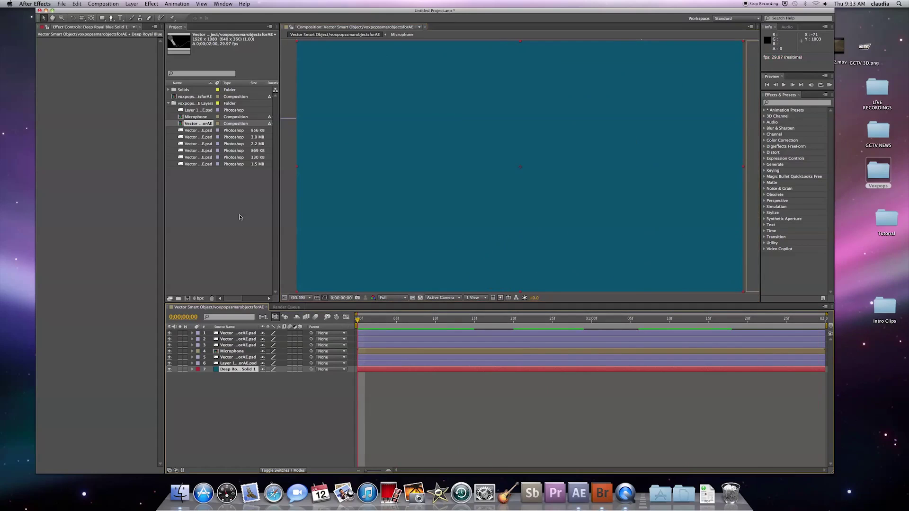
mouse_move(357, 318)
mouse_down()
mouse_move(474, 318)
mouse_move(357, 318)
mouse_up()
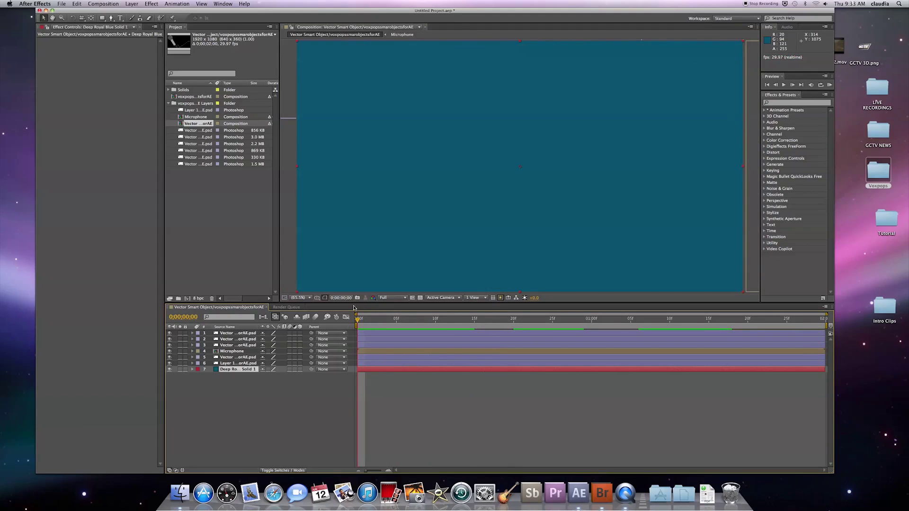